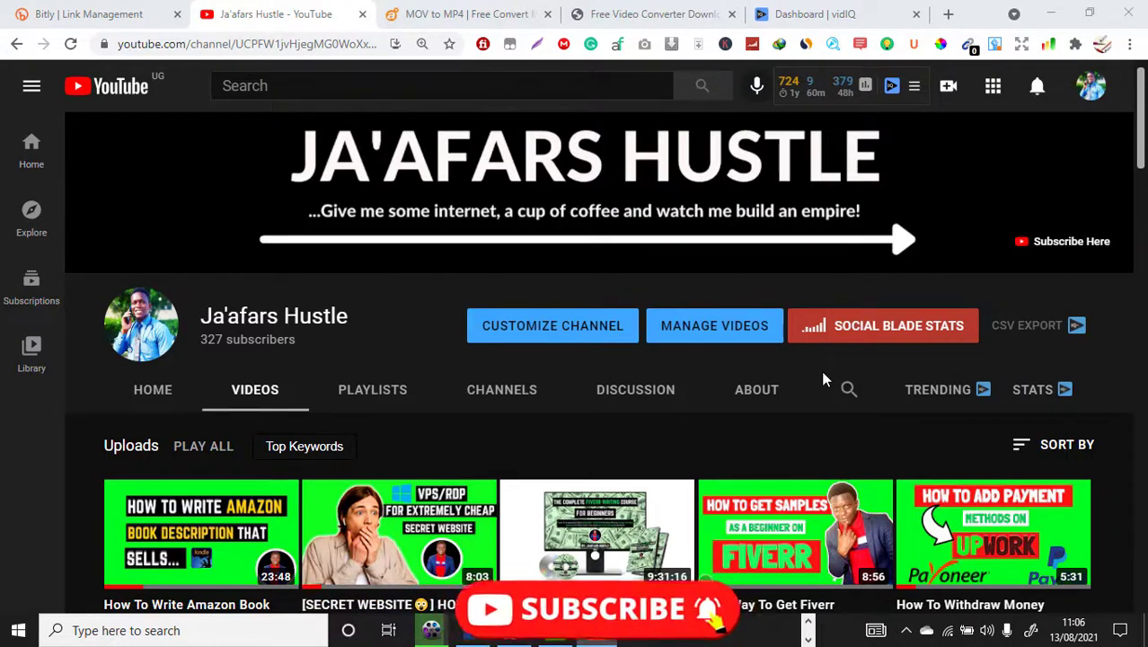
scroll(820, 371, down, 2)
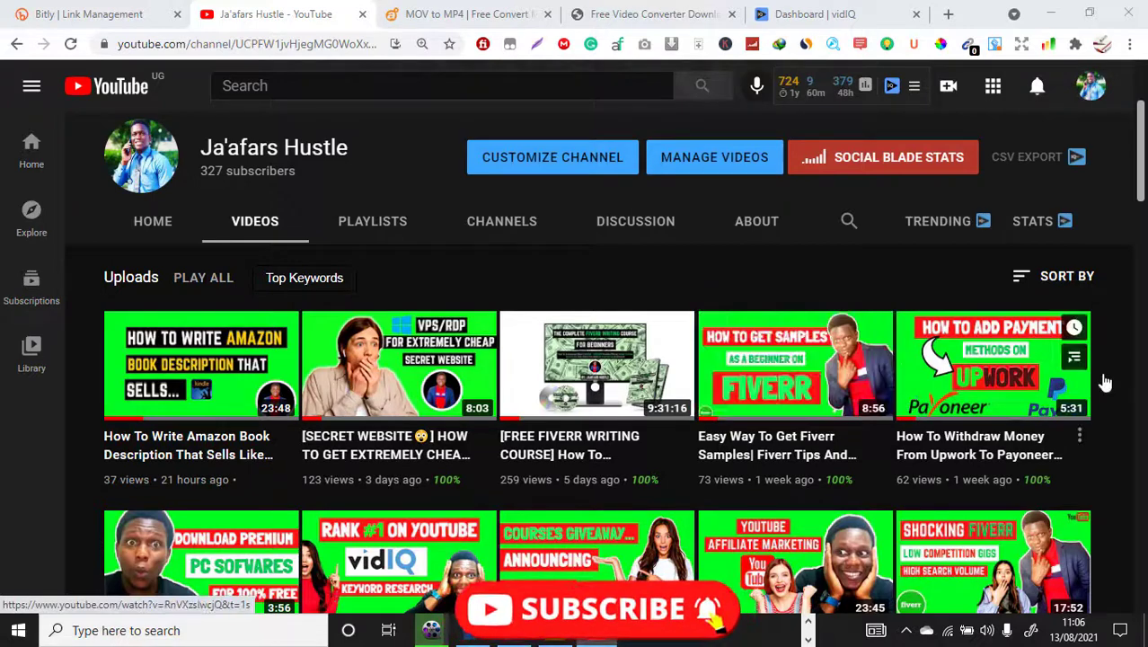
scroll(1106, 380, down, 1)
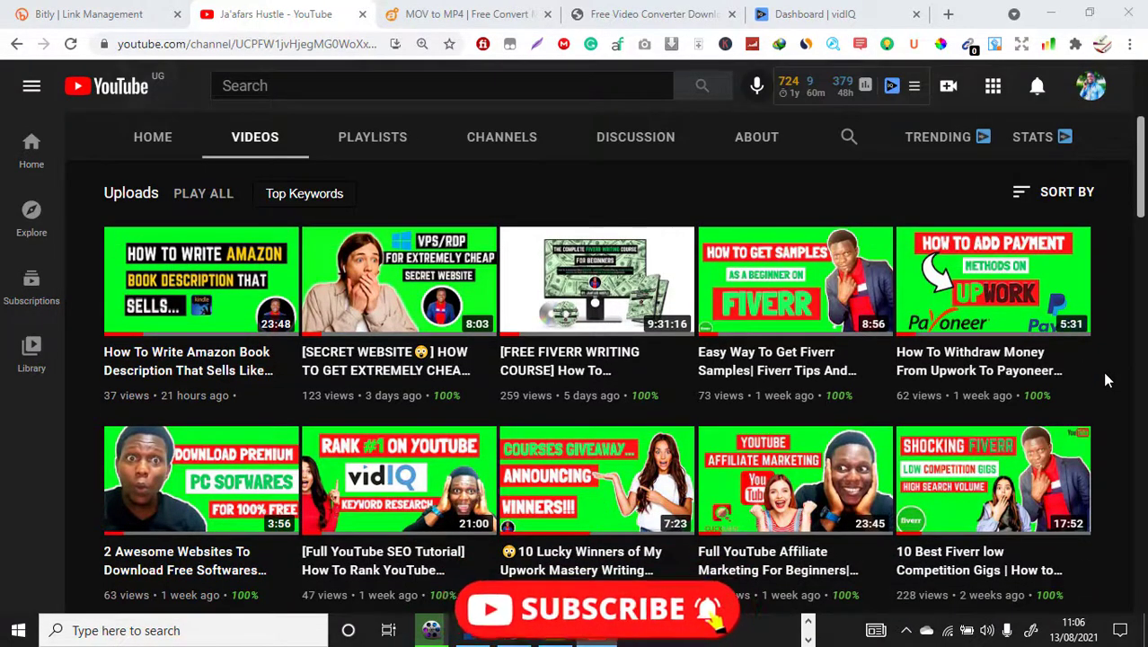
scroll(1106, 380, down, 1)
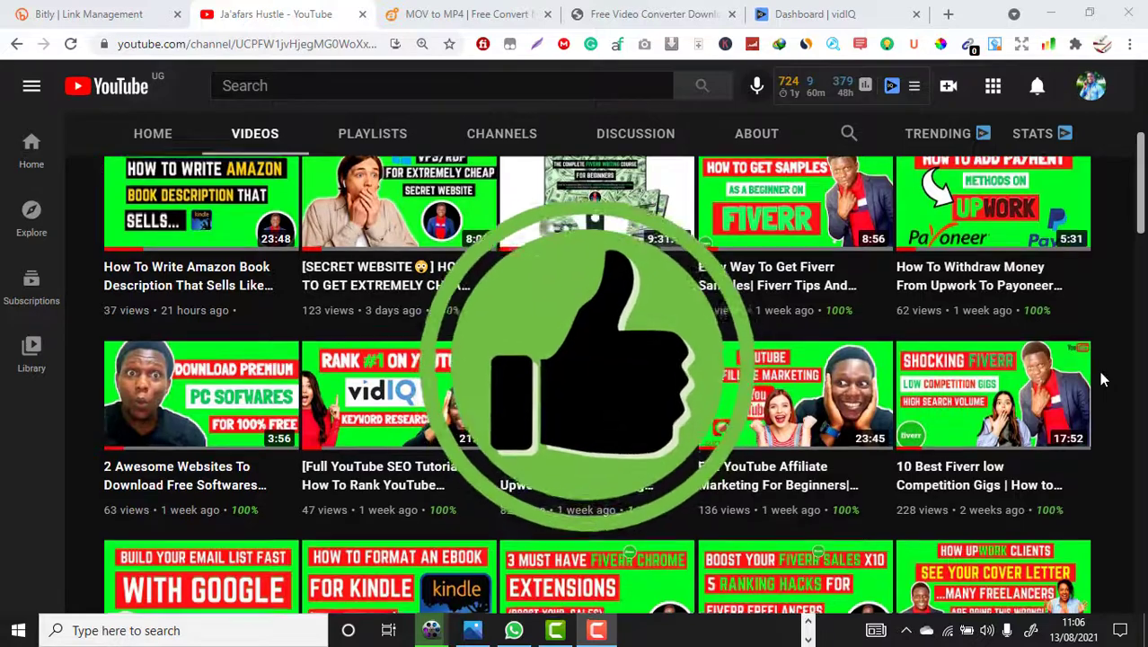
scroll(1099, 372, down, 3)
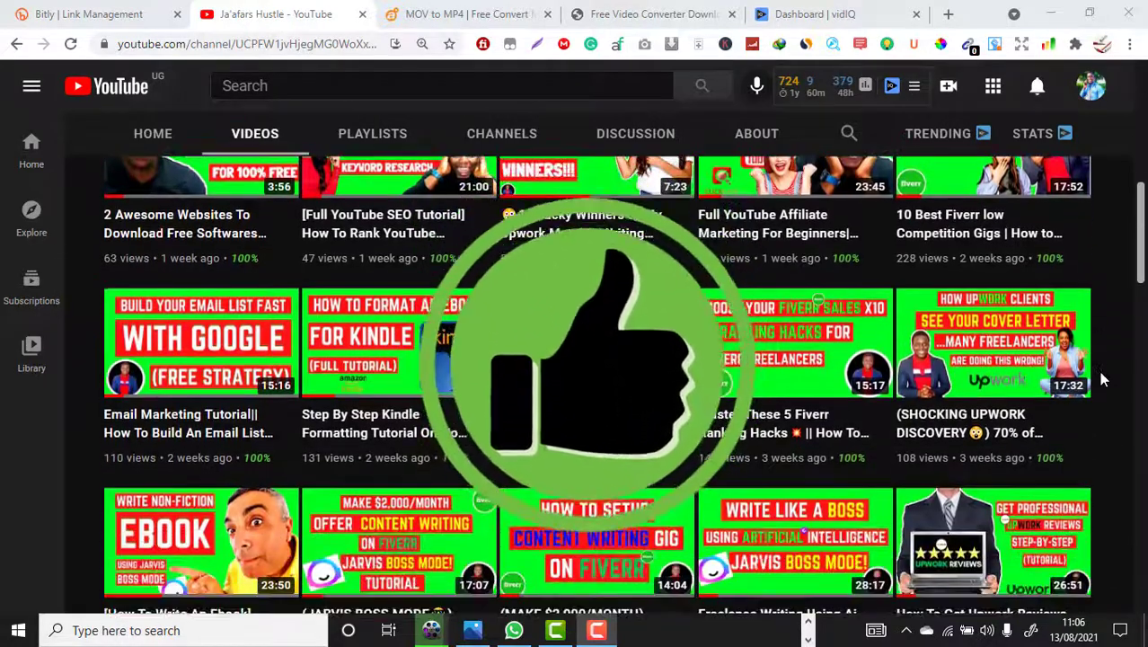
scroll(1099, 371, down, 2)
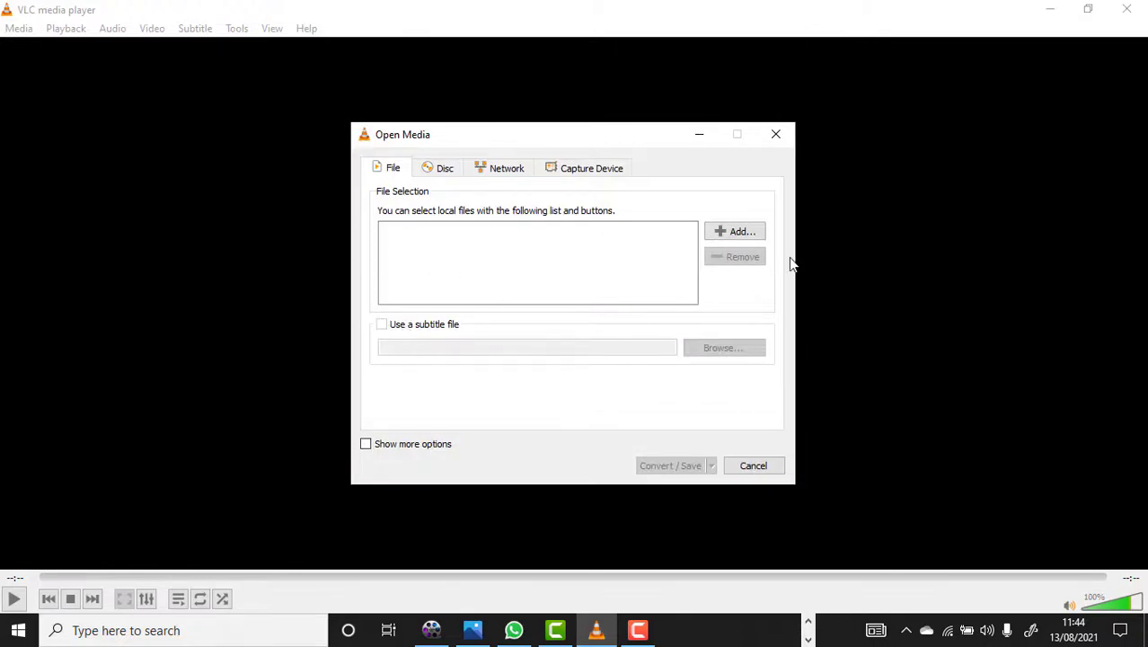
- Add the video 03-Looking At Niches To Use from the 02-Module 2 folder and proceed to its conversion settings
click(733, 233)
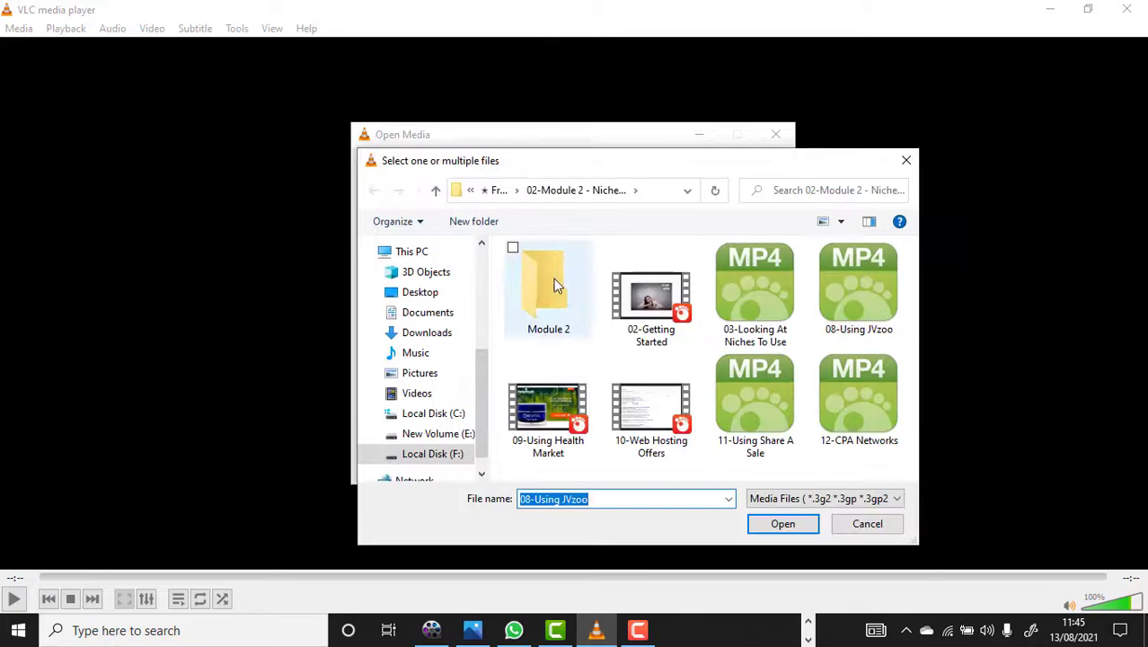
click(760, 310)
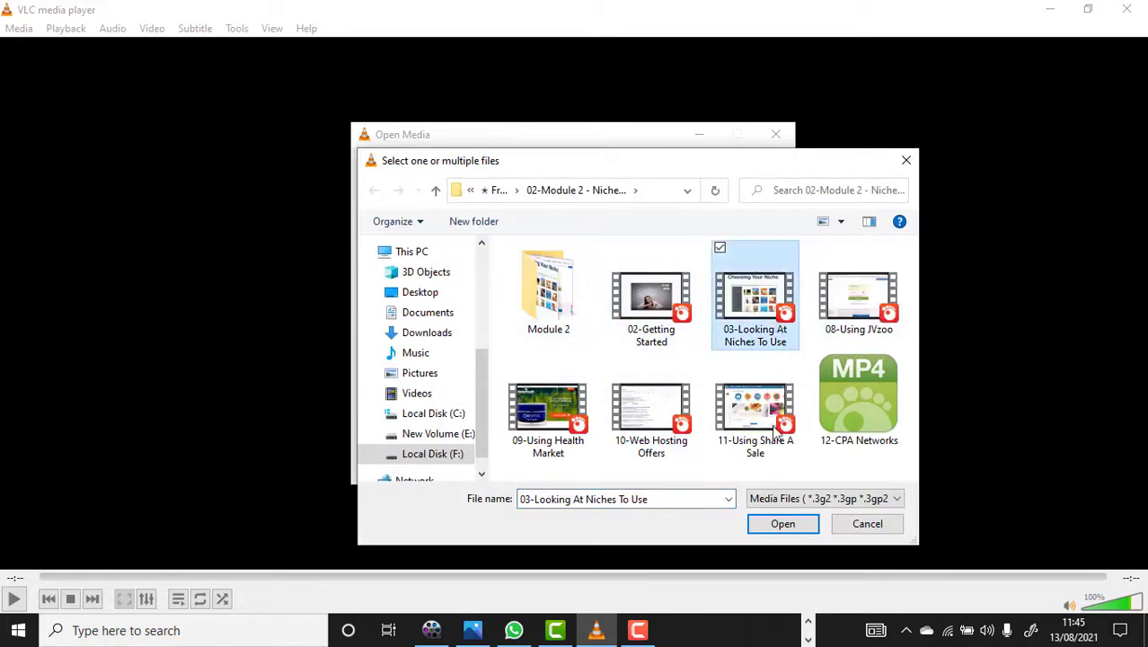
click(790, 526)
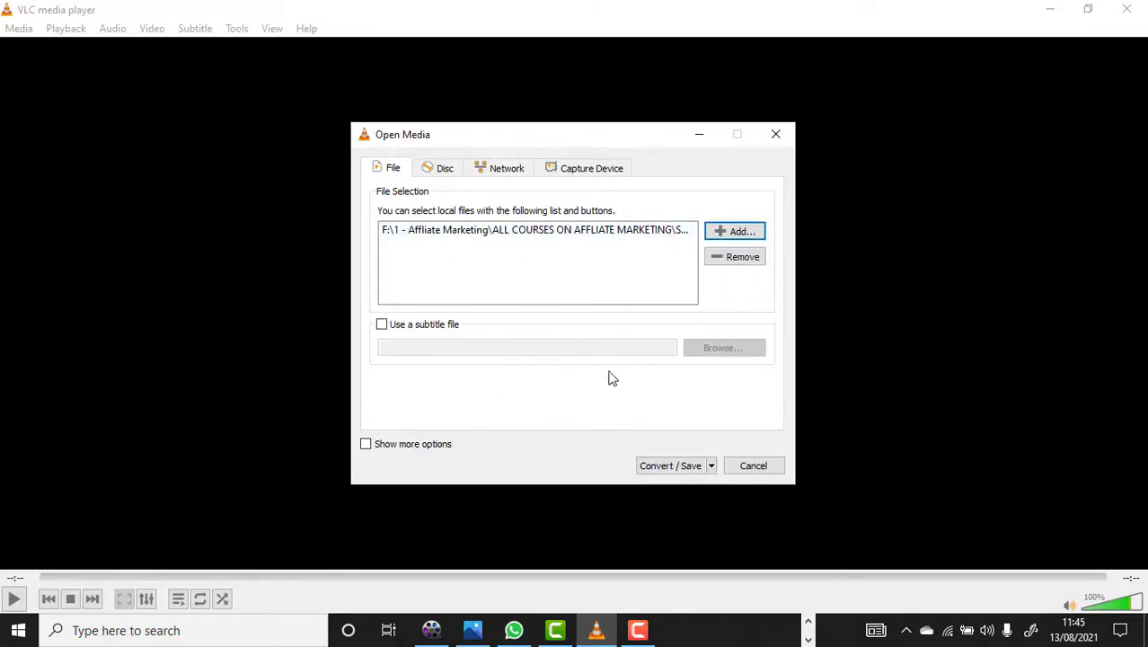
click(670, 467)
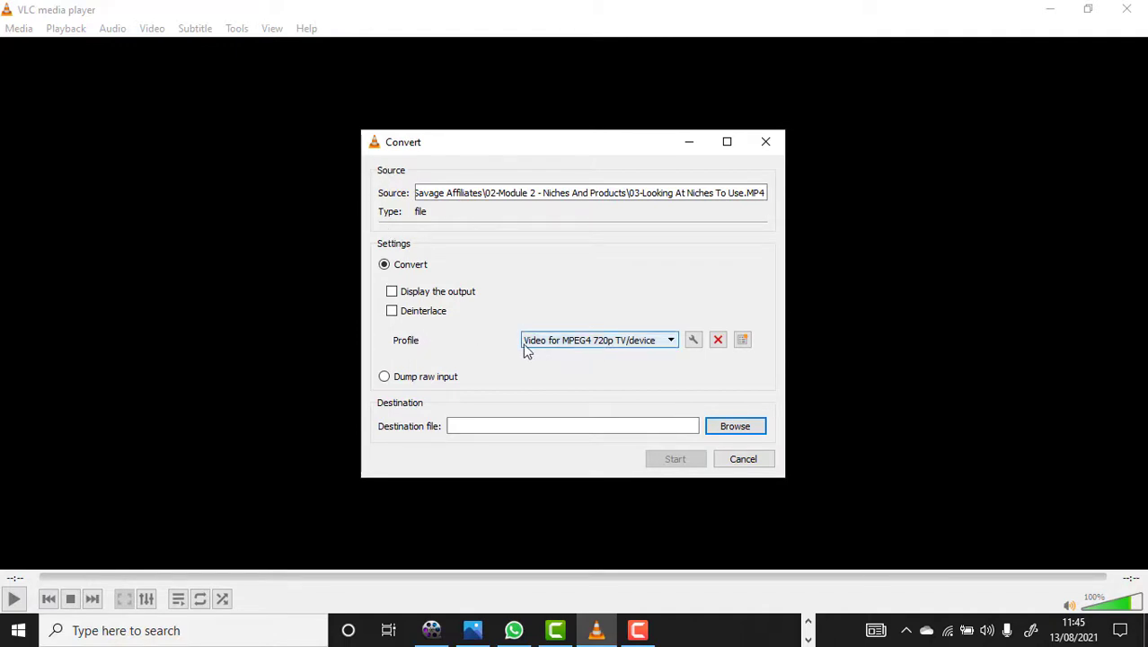
- Browse the available conversion profiles and keep Video for MPEG4 720p TV/device as the output profile
click(672, 341)
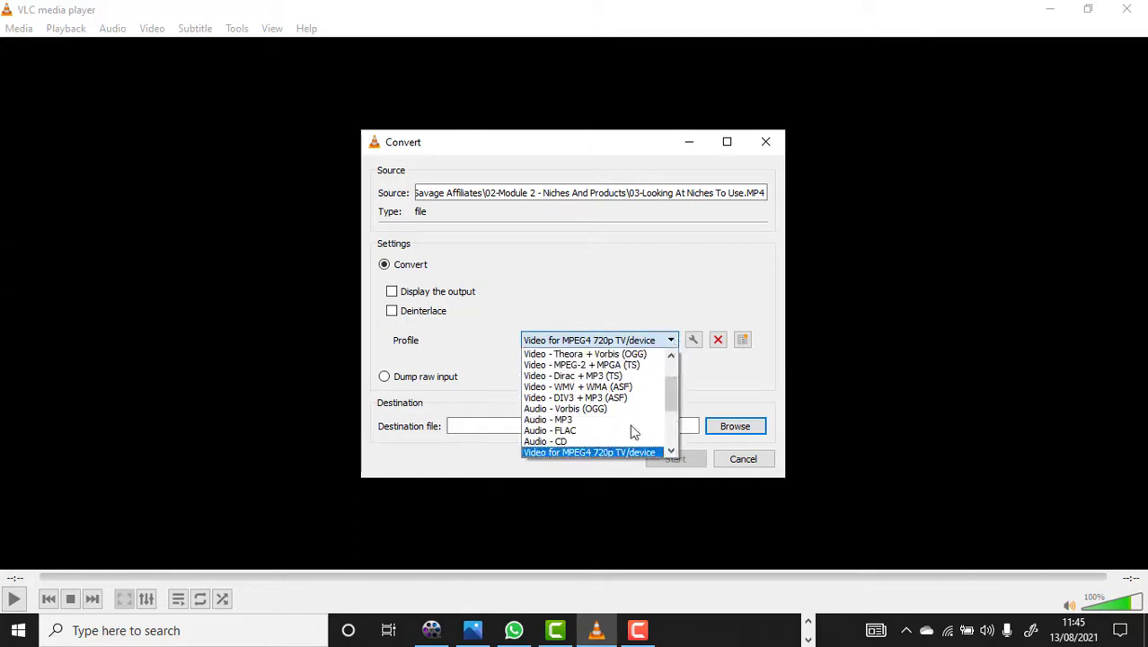
scroll(597, 418, down, 1)
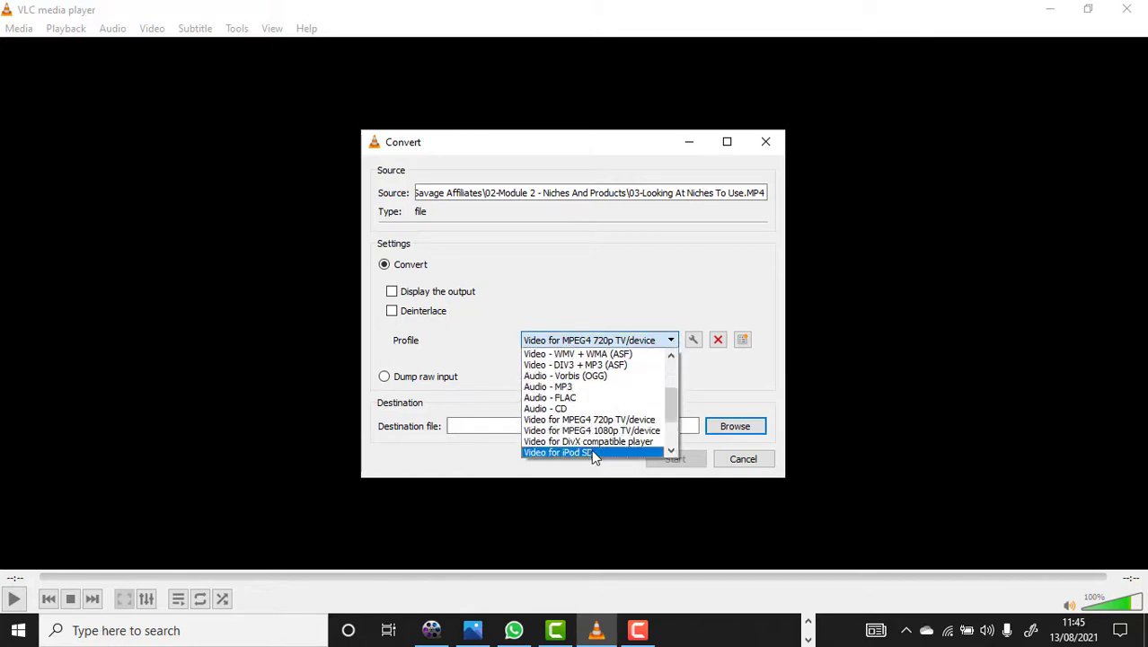
click(585, 282)
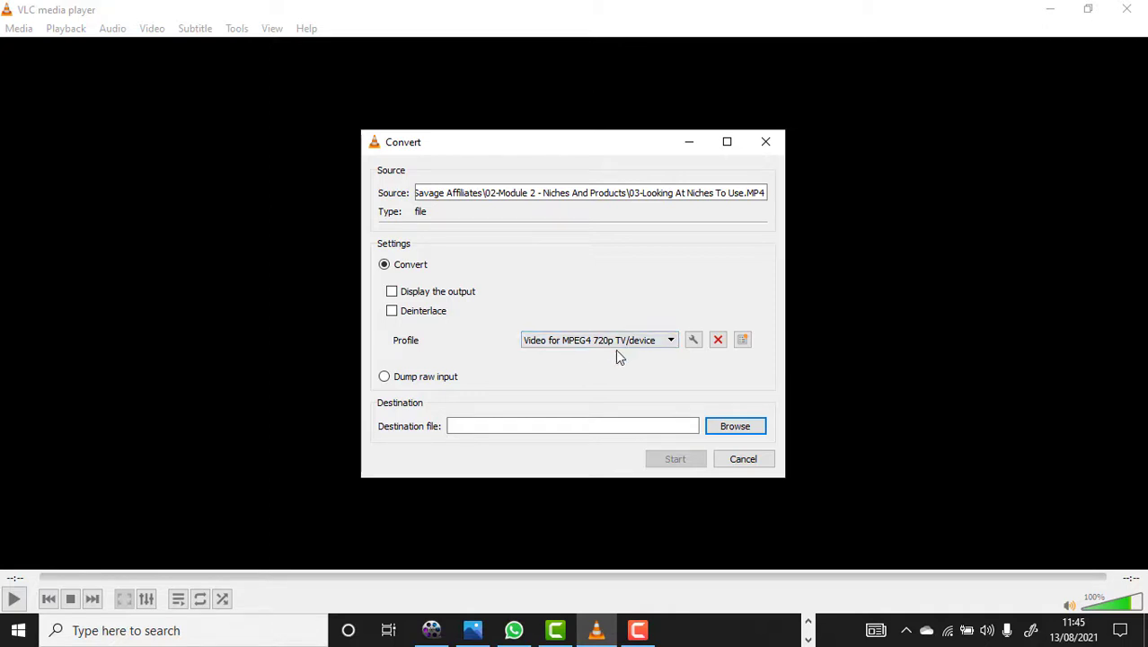
click(668, 342)
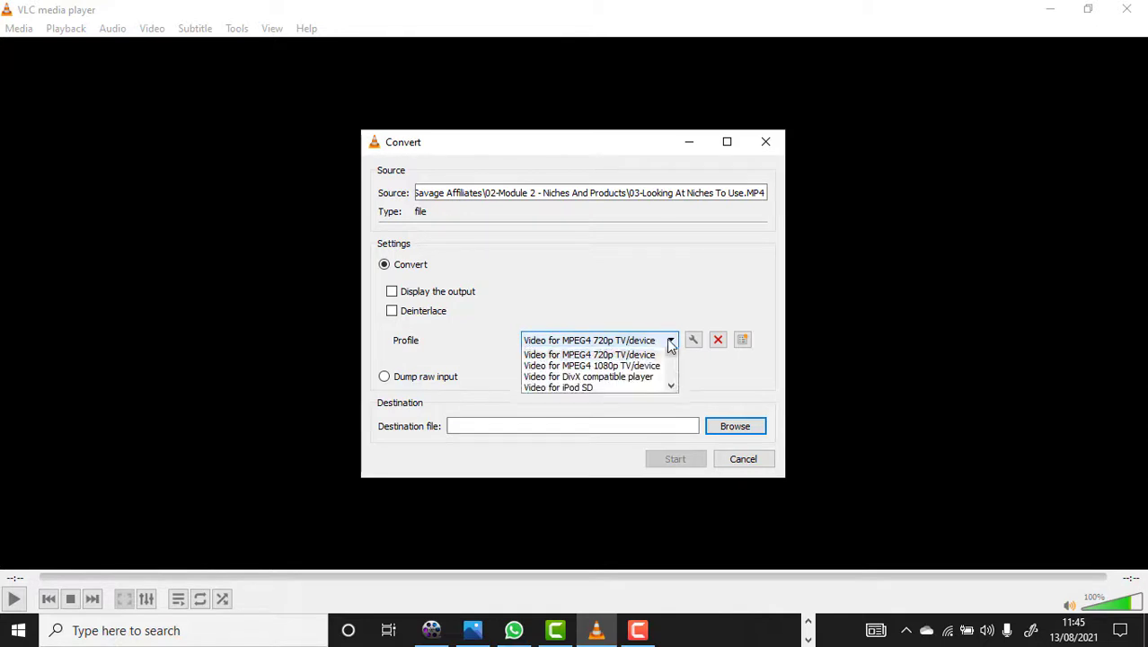
click(590, 340)
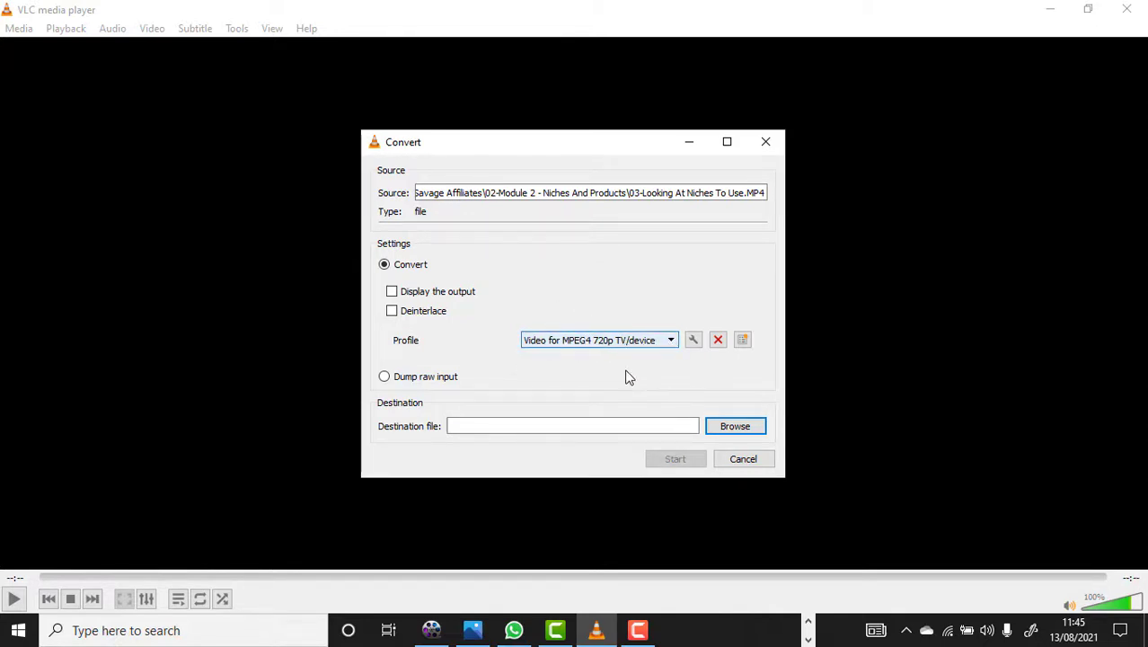
- Set the destination to 03-Looking At Niches To Use.MP4 on New Volume (E:) and start the conversion
click(733, 429)
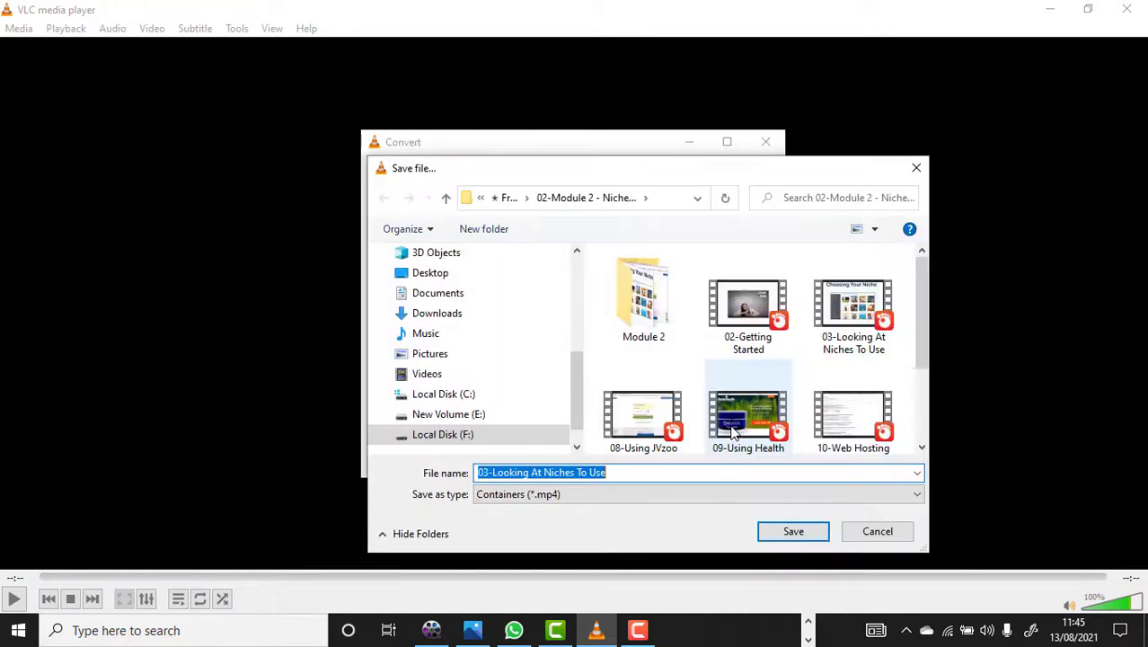
click(497, 413)
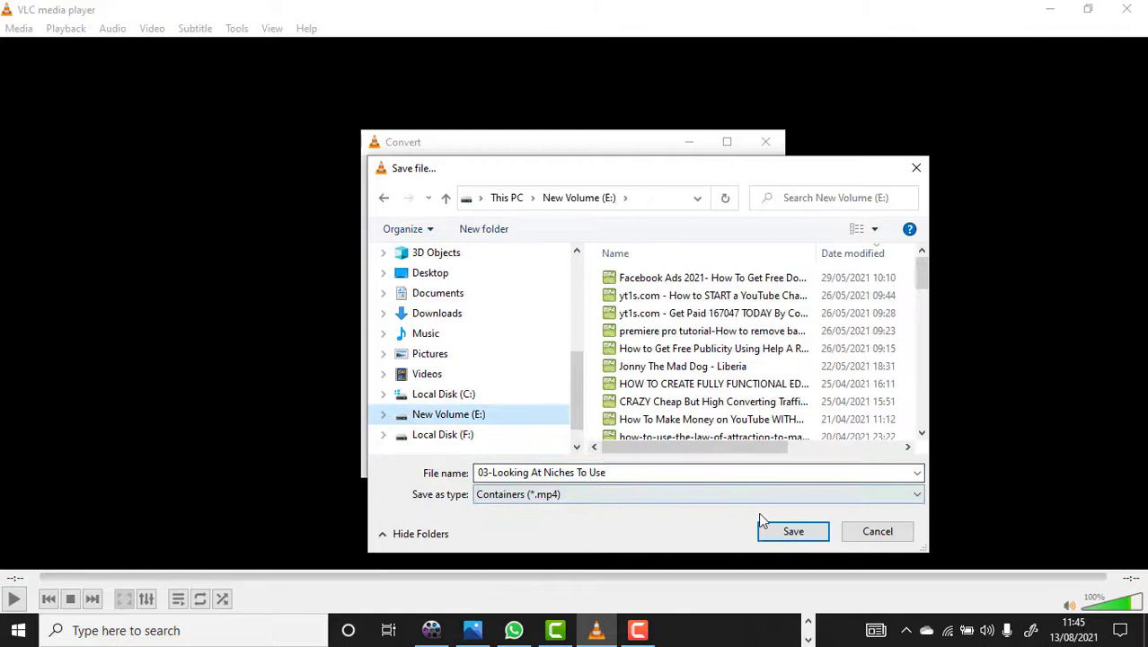
click(794, 533)
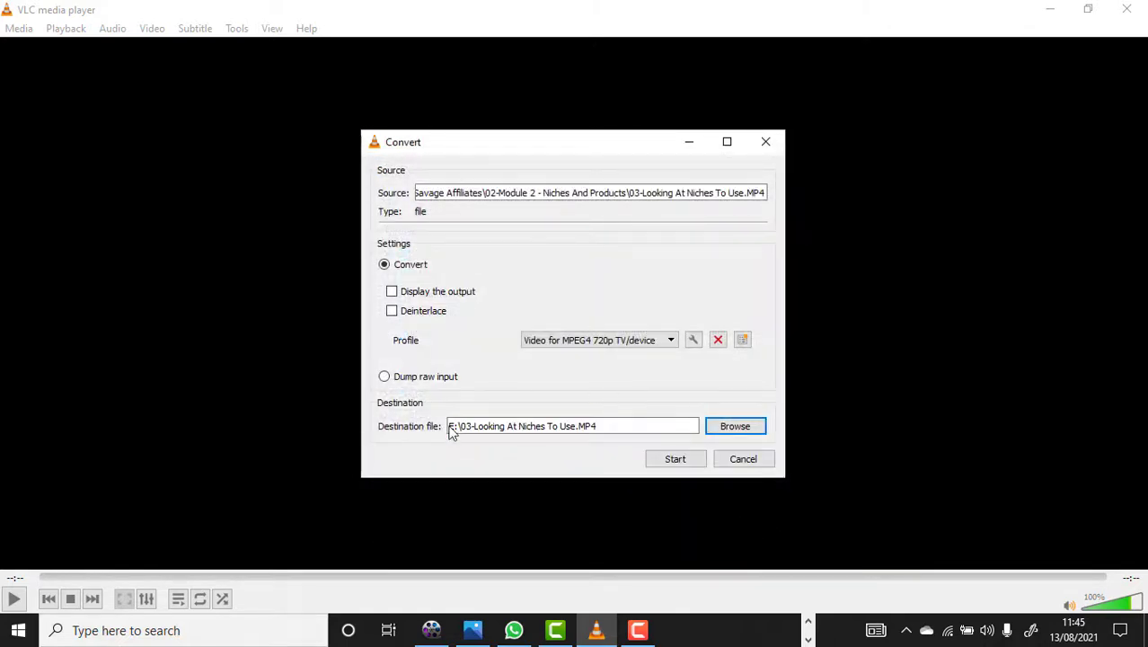
click(679, 462)
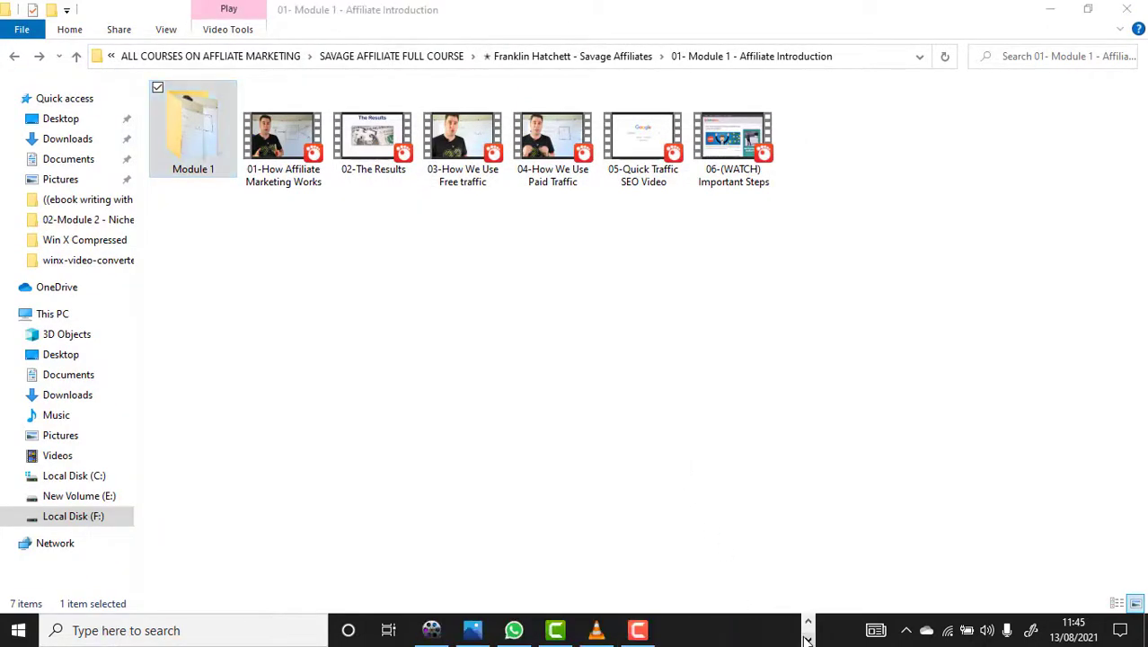
- Return to VLC media player, pause the running conversion and minimize the player window
click(598, 632)
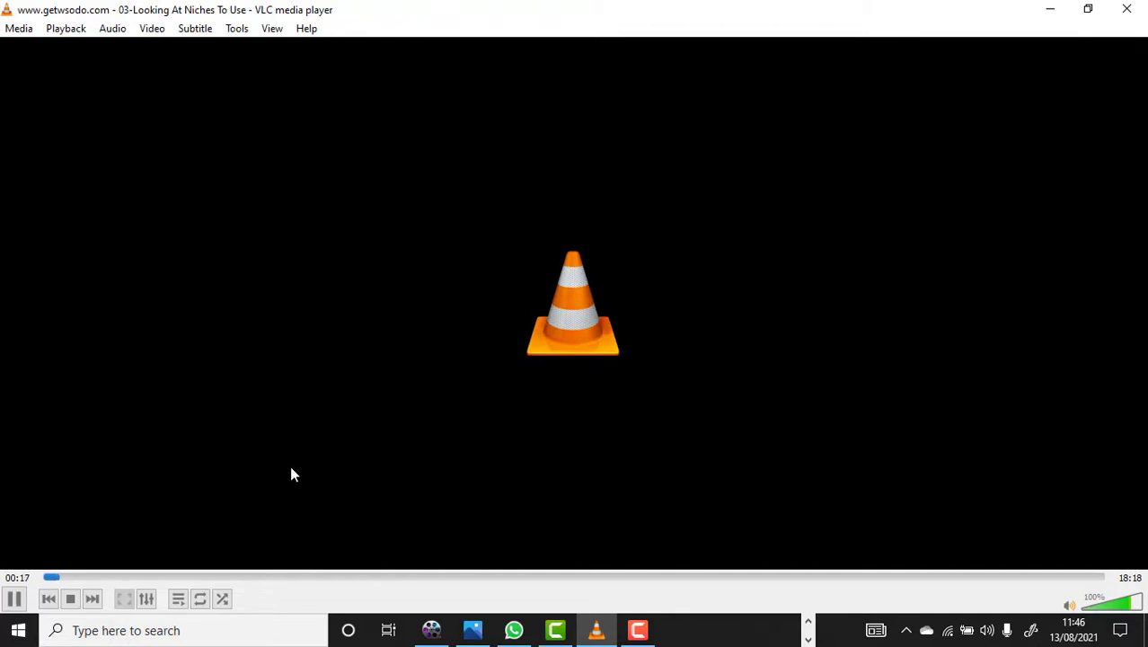
click(14, 598)
click(1049, 10)
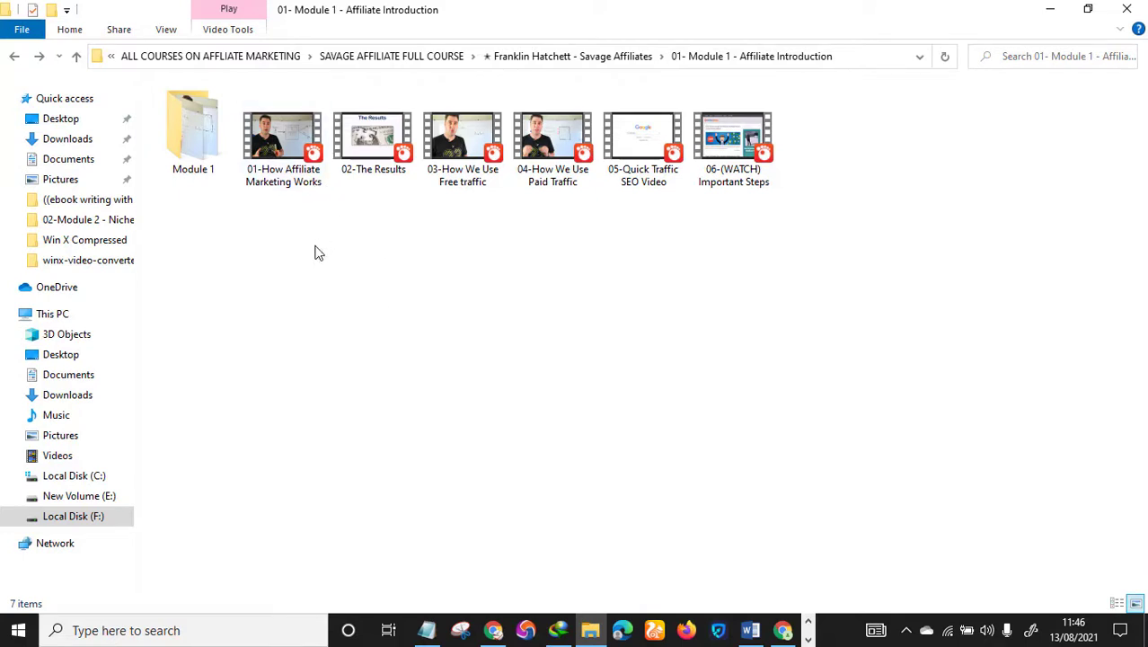
- Compare the file size of 01-How Affiliate Marketing Works in the 01- Module 1 folder with its copy in the Module 1 subfolder
click(286, 162)
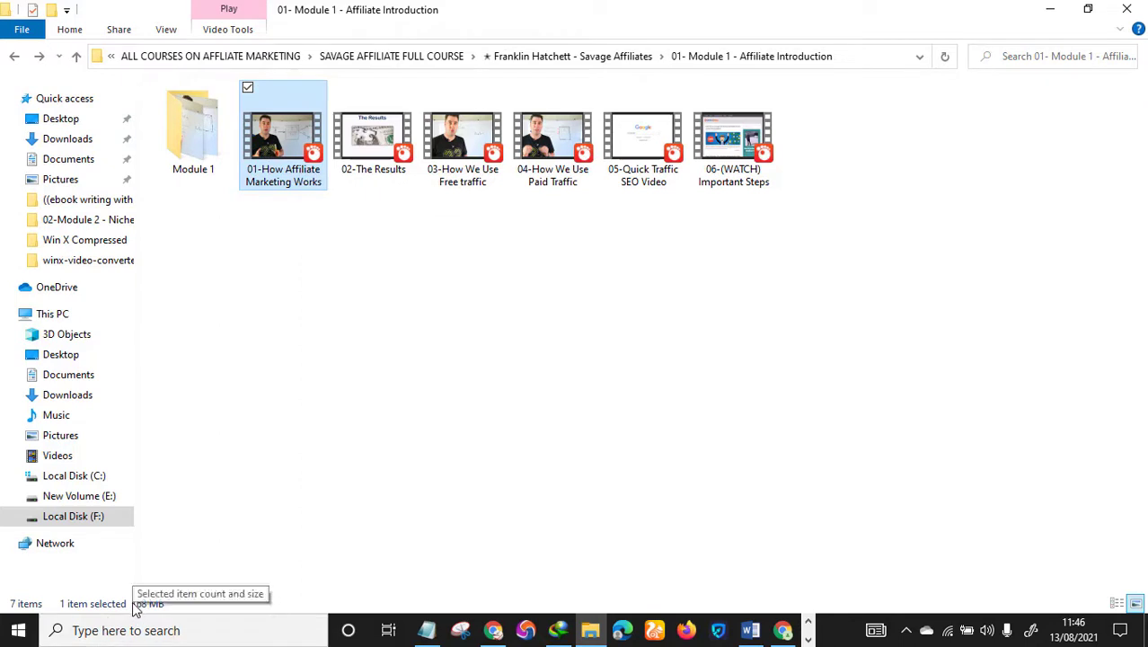
double_click(190, 154)
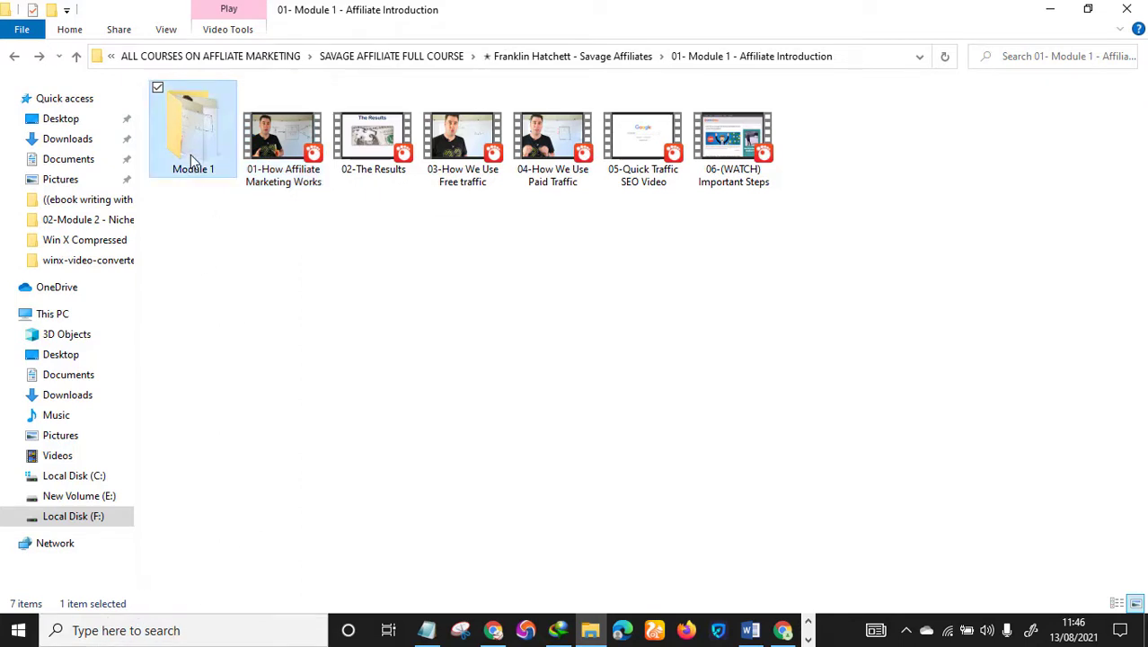
click(177, 155)
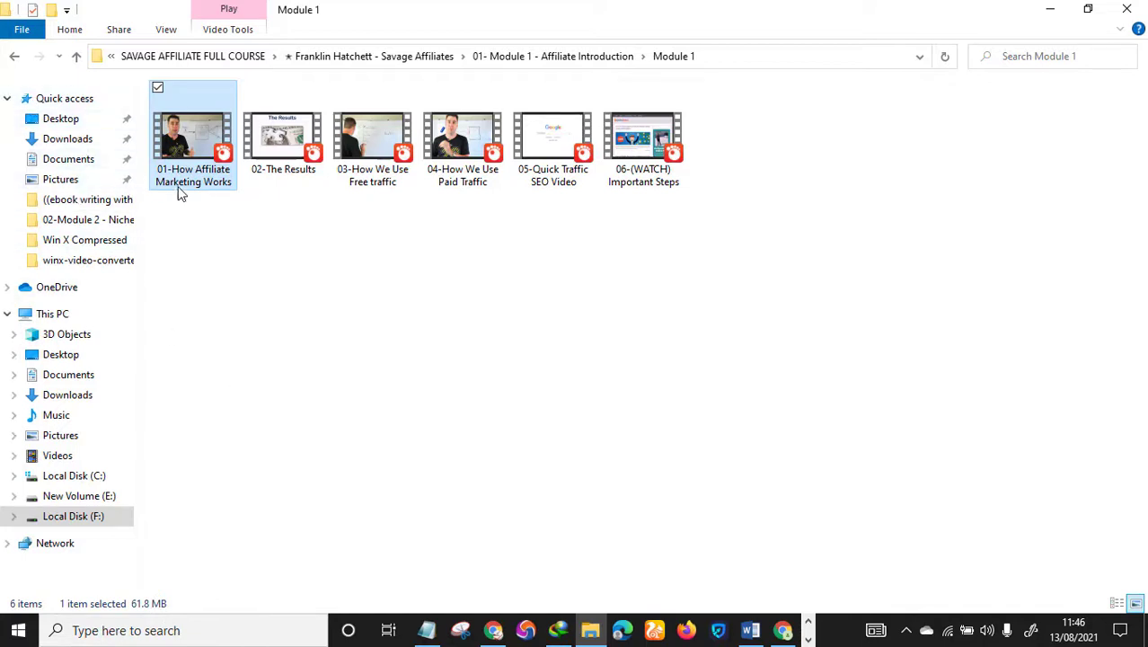
click(18, 56)
click(298, 311)
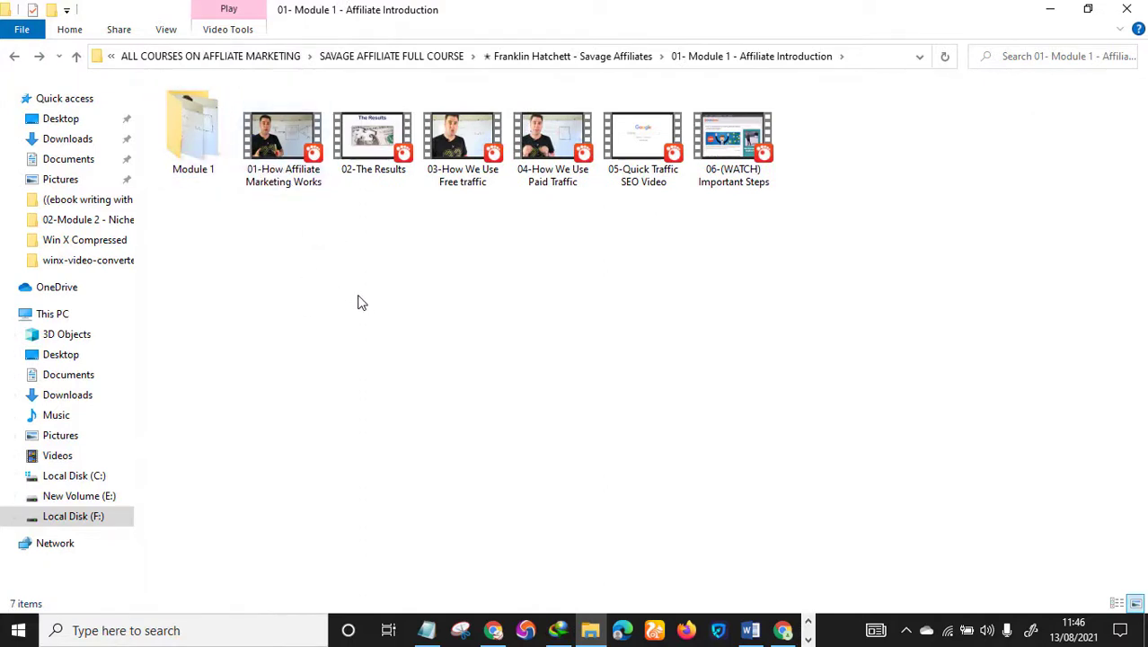
click(288, 175)
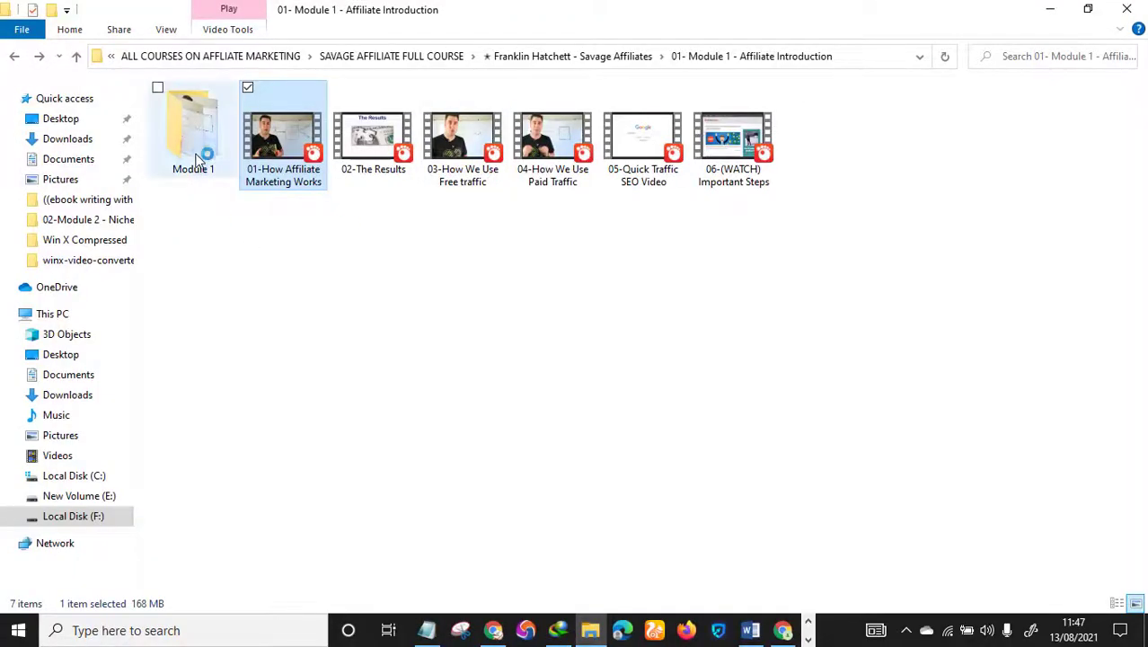
double_click(197, 160)
click(196, 160)
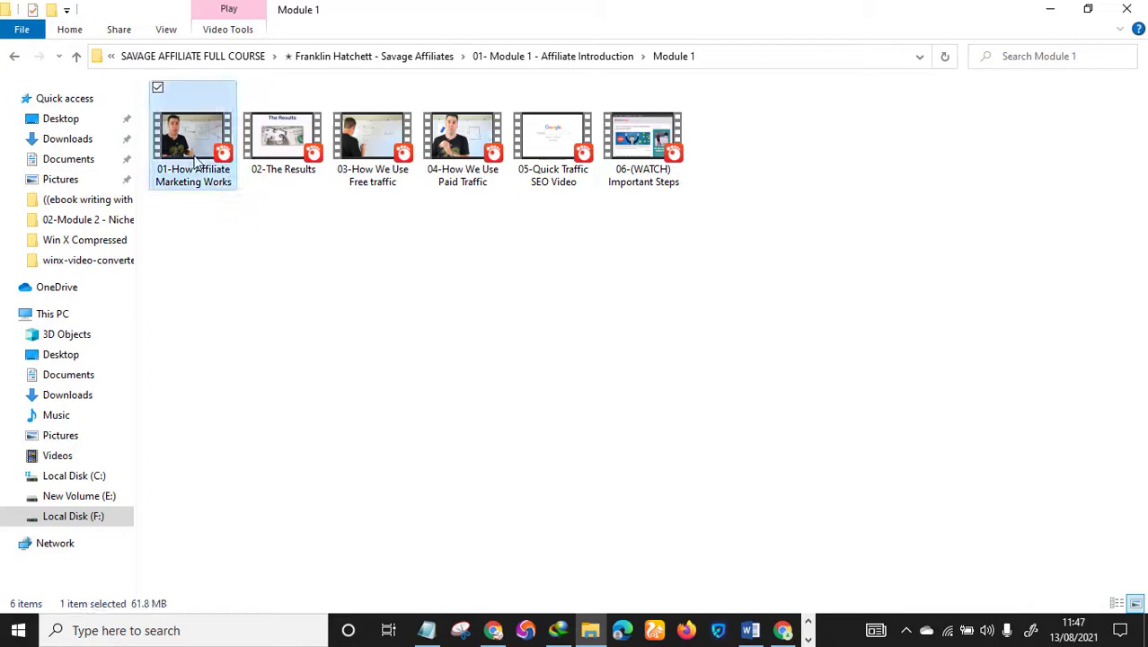
double_click(194, 158)
click(13, 57)
key(Right)
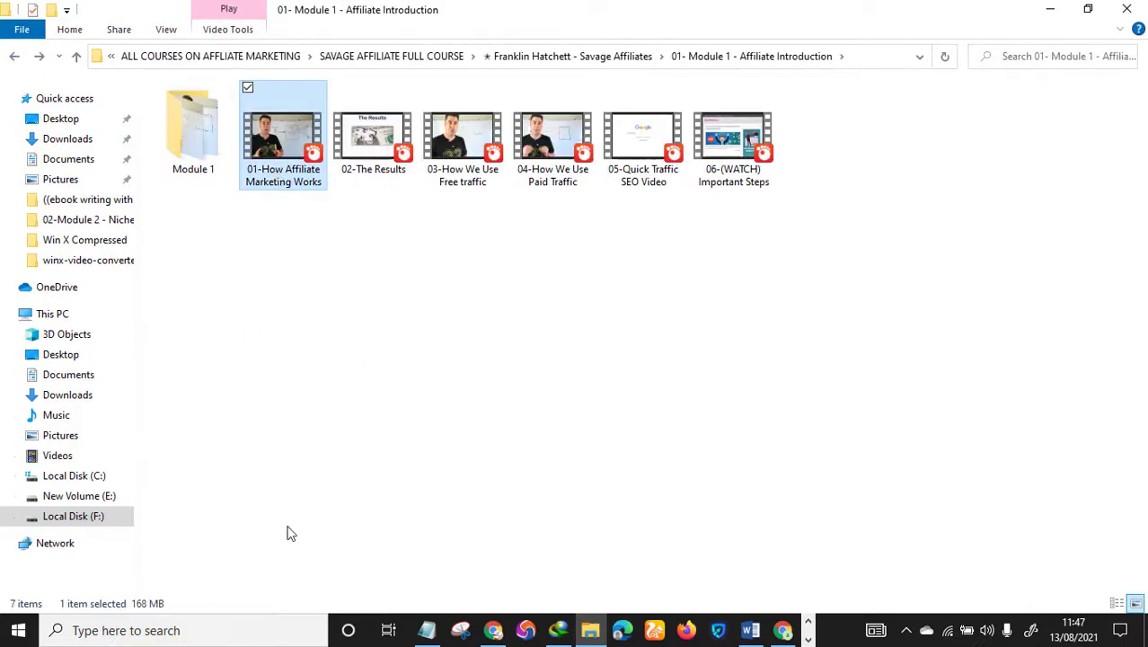
- Compare the file size of 04-How We Use Paid Traffic in the parent folder with its copy in the Module 1 subfolder
click(541, 187)
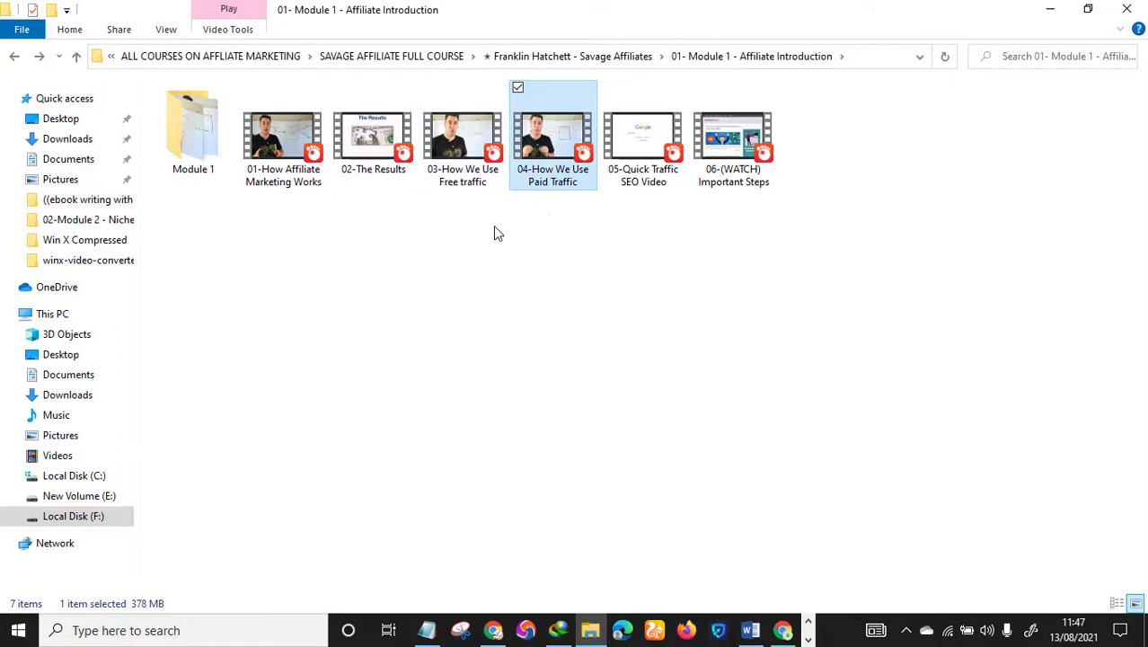
click(180, 153)
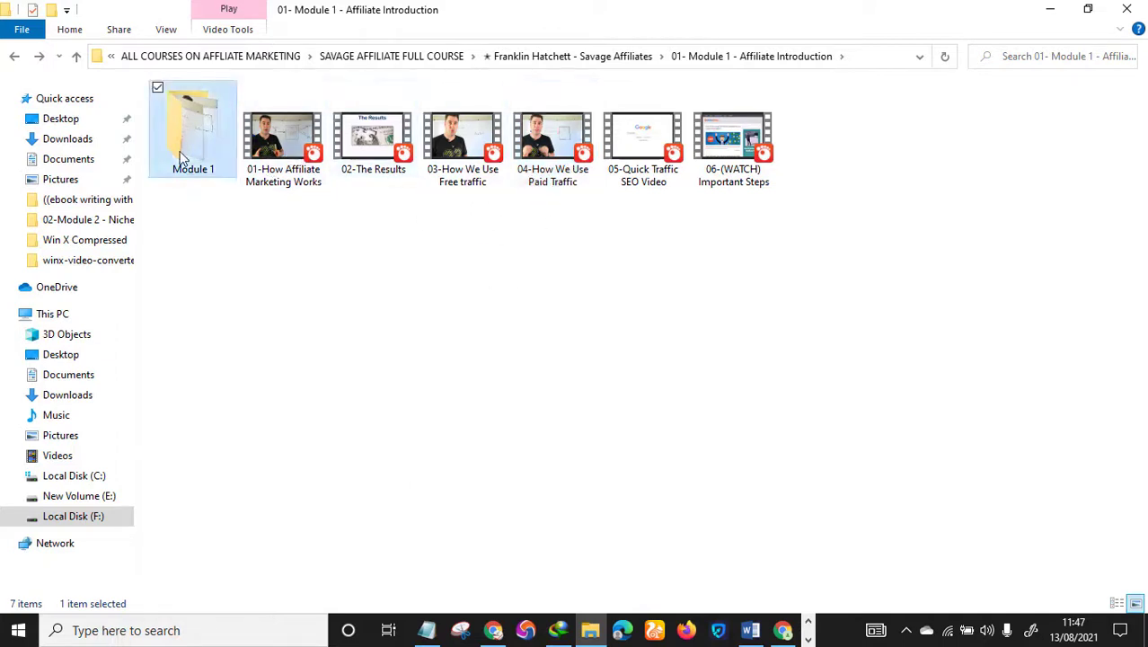
double_click(180, 153)
click(483, 182)
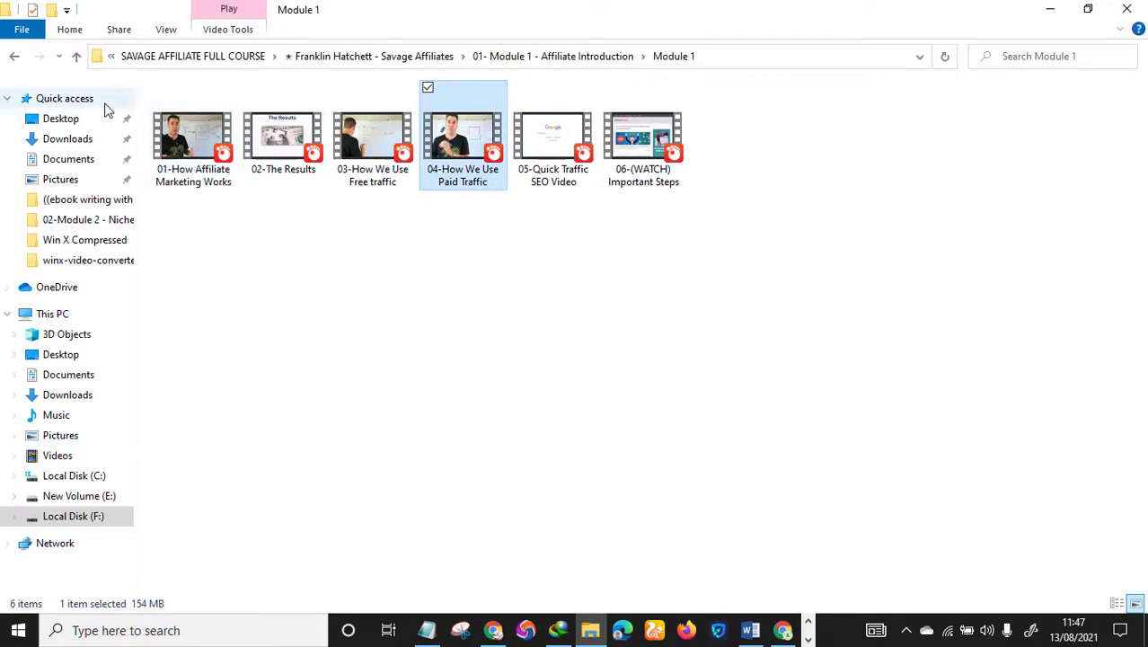
click(15, 57)
click(559, 177)
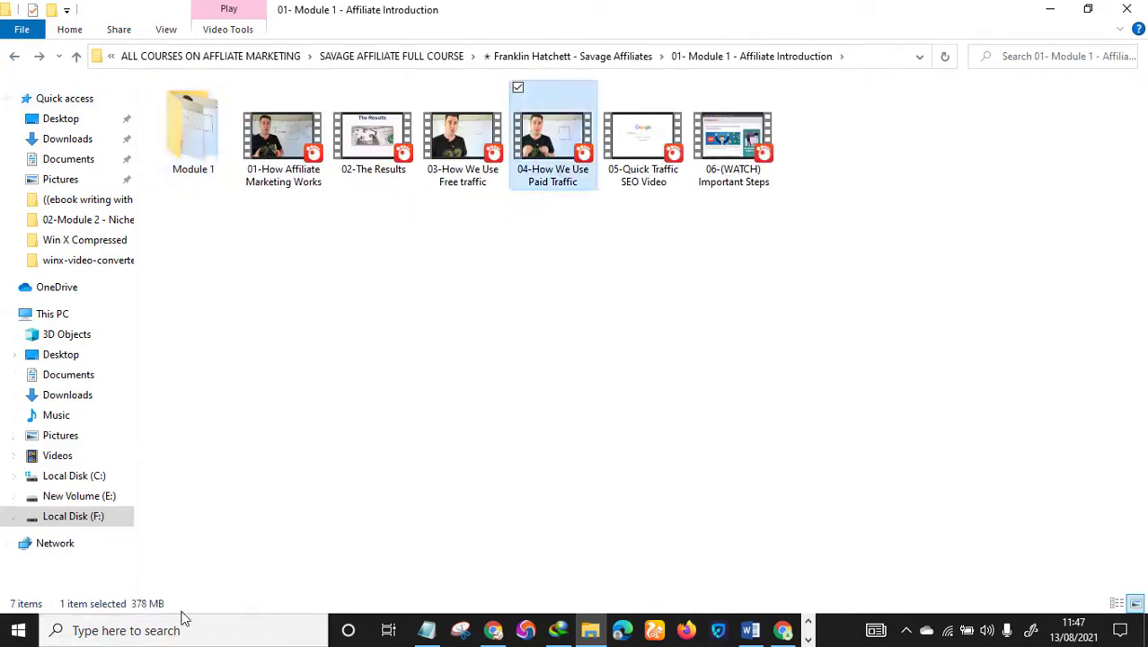
click(177, 164)
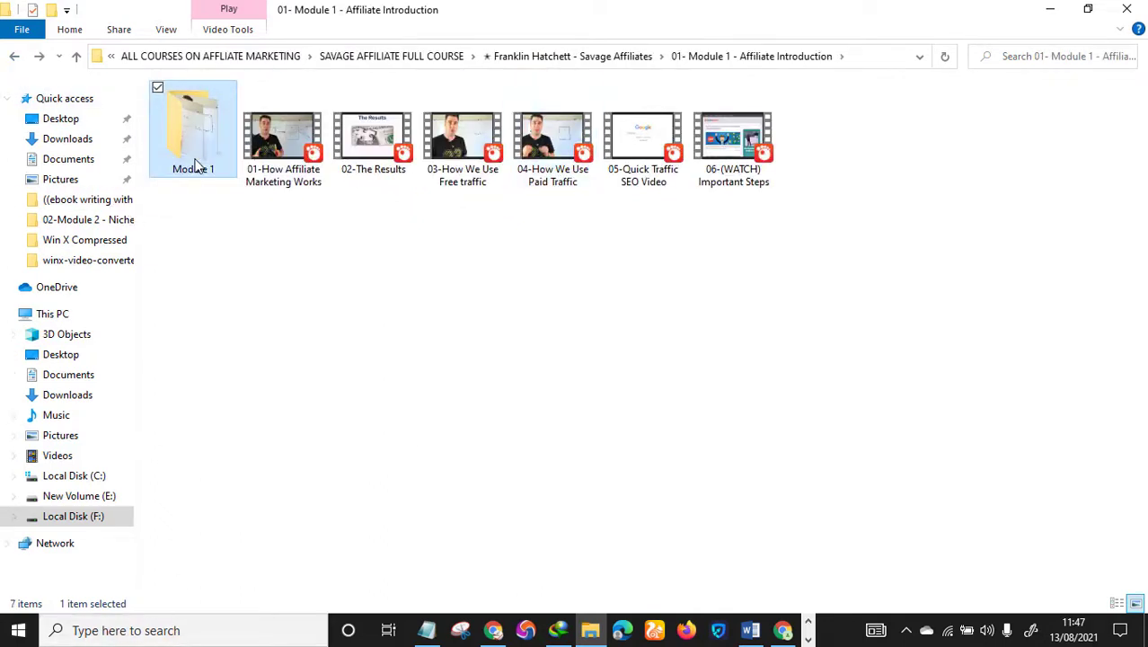
double_click(197, 155)
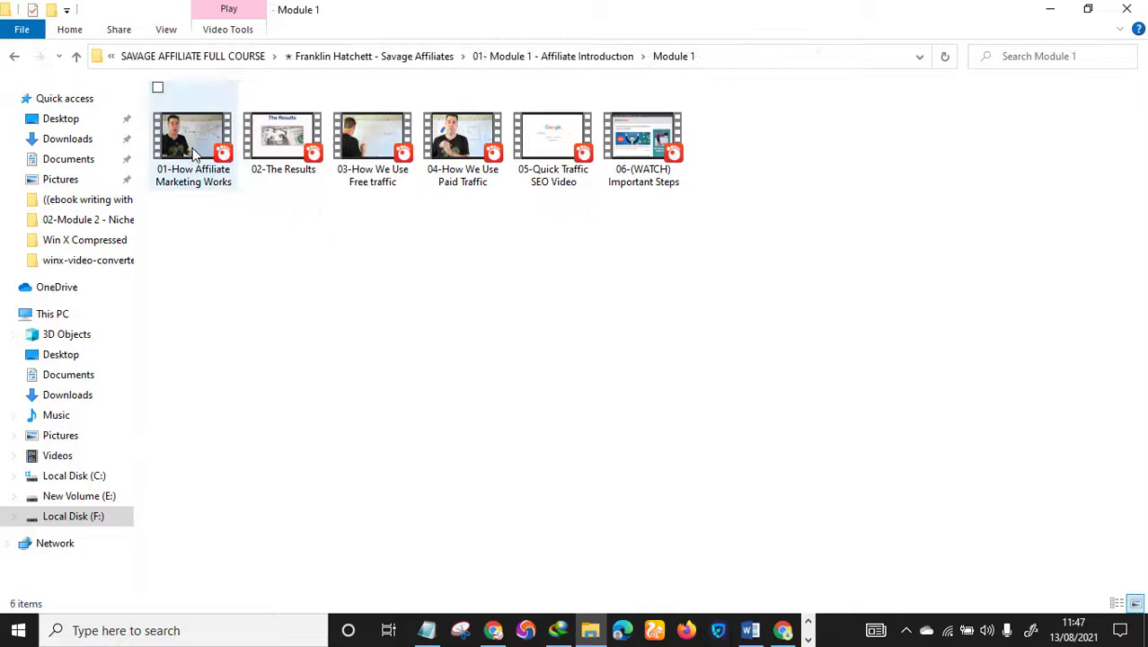
click(472, 182)
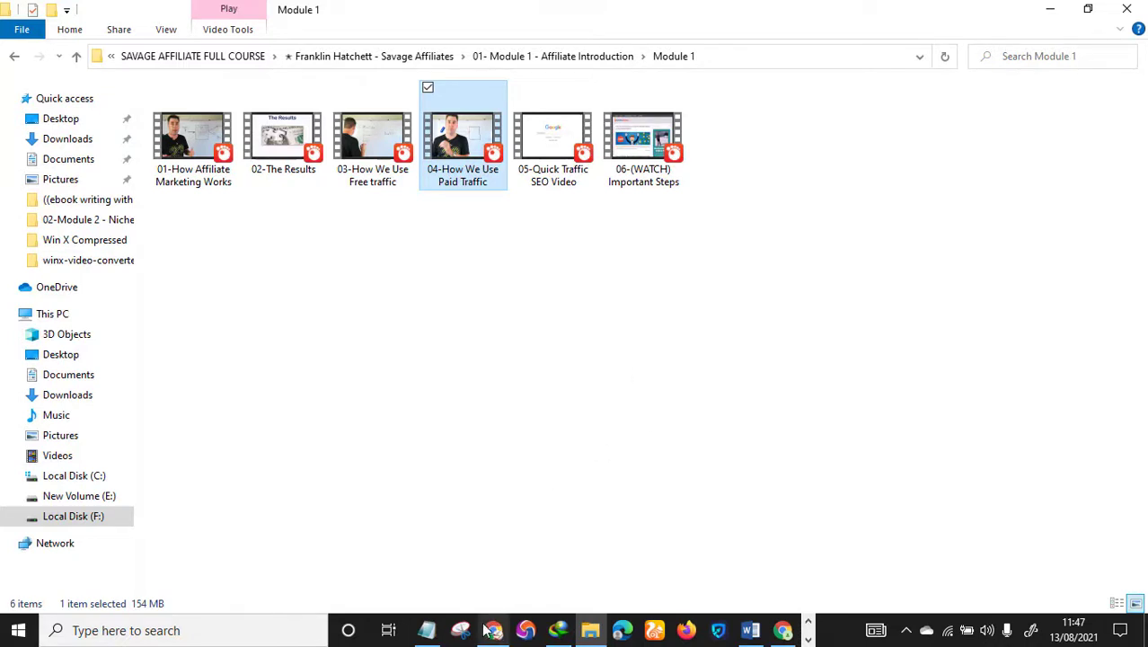
click(808, 639)
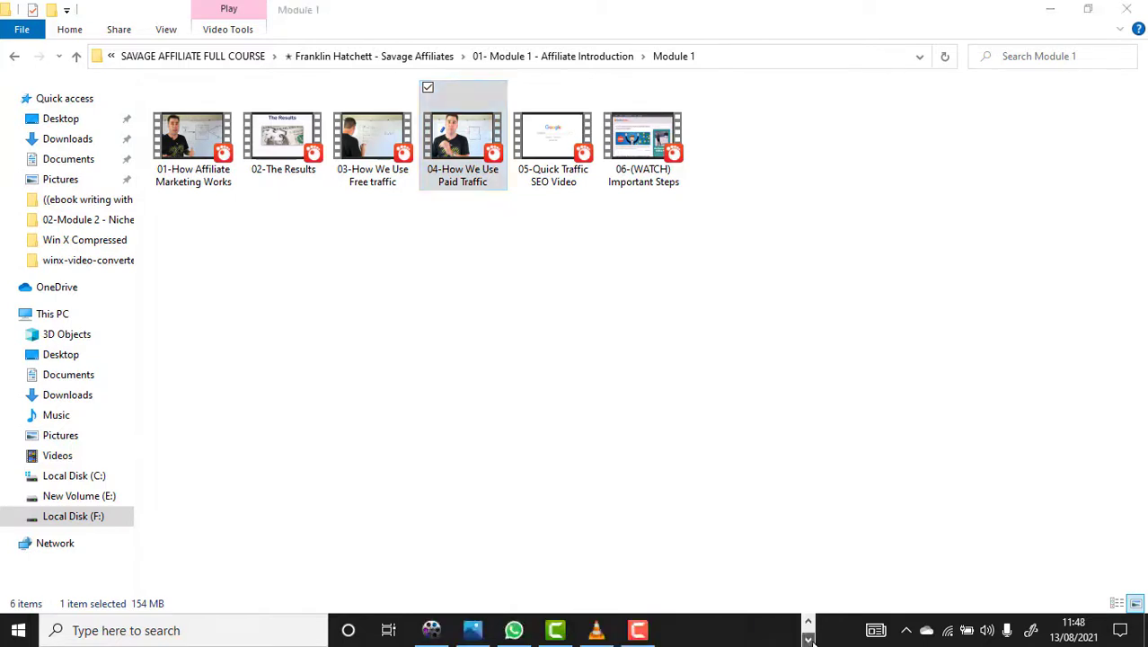
- Switch to the web browser and view the winxdvd.com MOV to MP4 page and the free WinX Video Converter download page
click(431, 630)
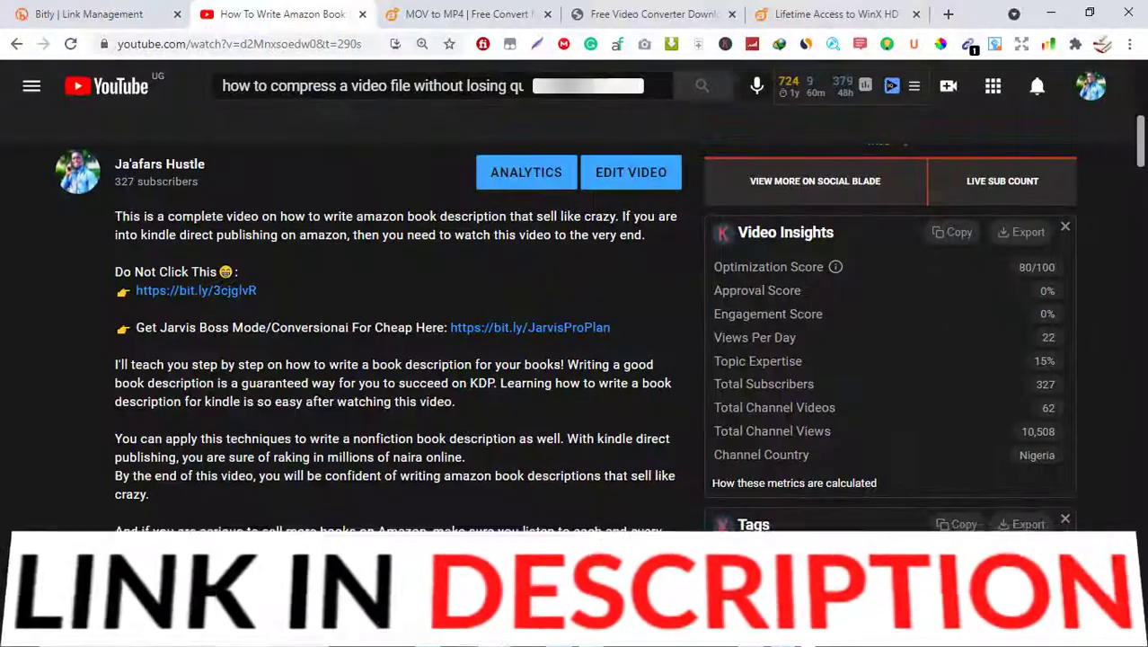
click(499, 13)
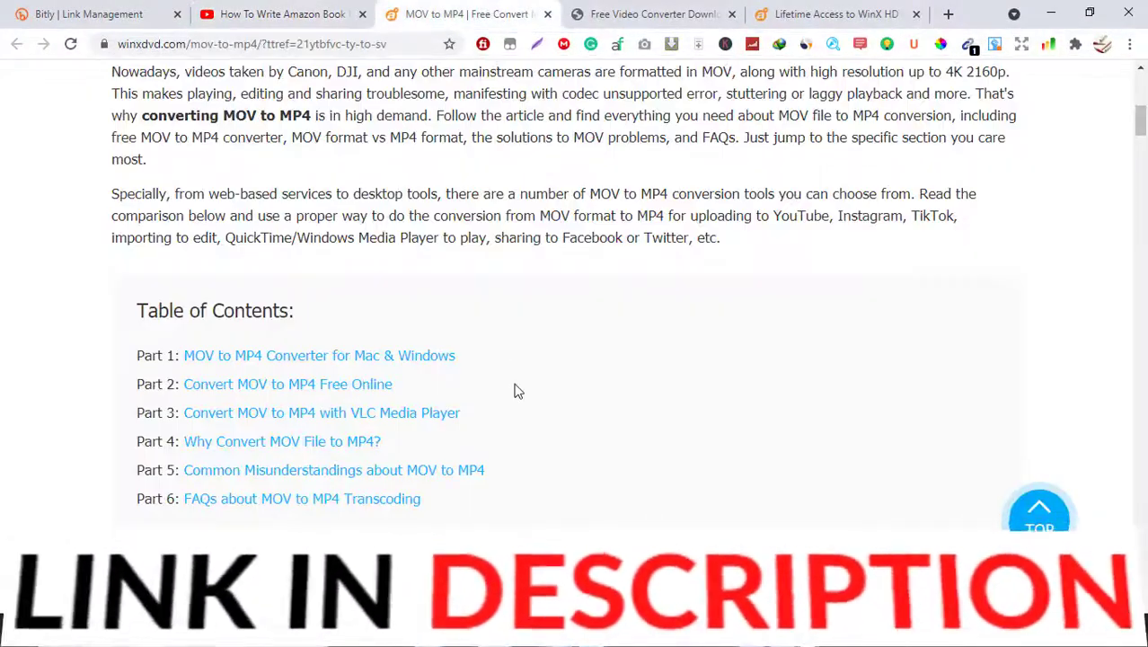
key(ctrl+Tab)
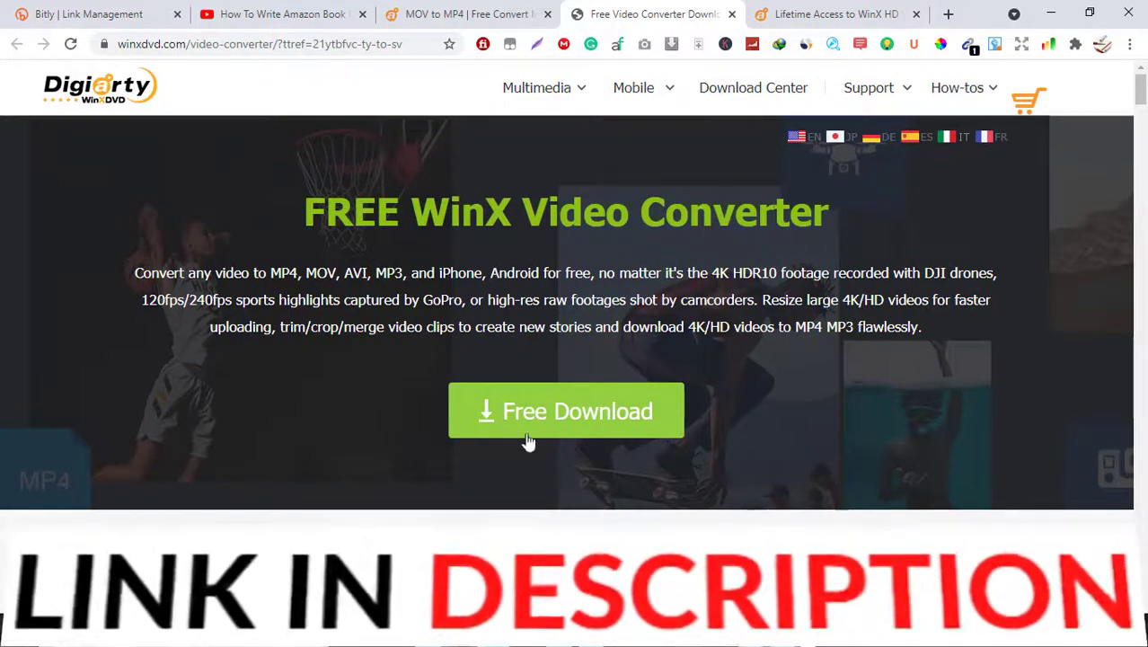
scroll(678, 440, down, 2)
scroll(678, 445, up, 2)
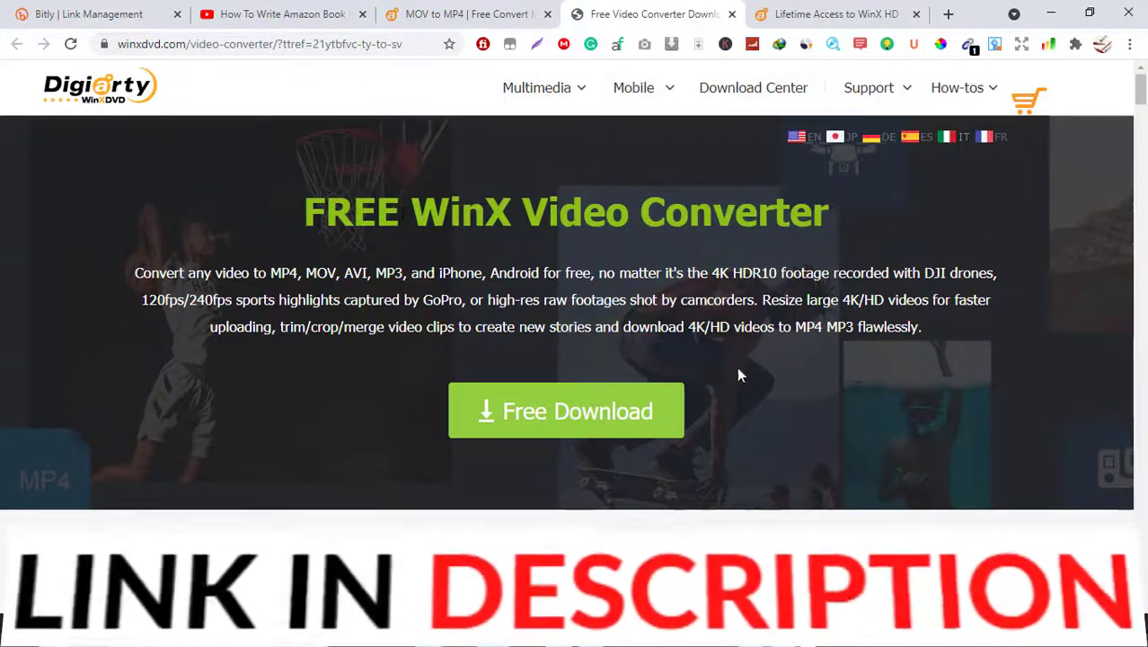
- Examine the MOV to MP4 Converter page, from its Windows and Mac download options to the article's Table of Contents
click(459, 13)
scroll(431, 413, up, 2)
scroll(437, 402, up, 5)
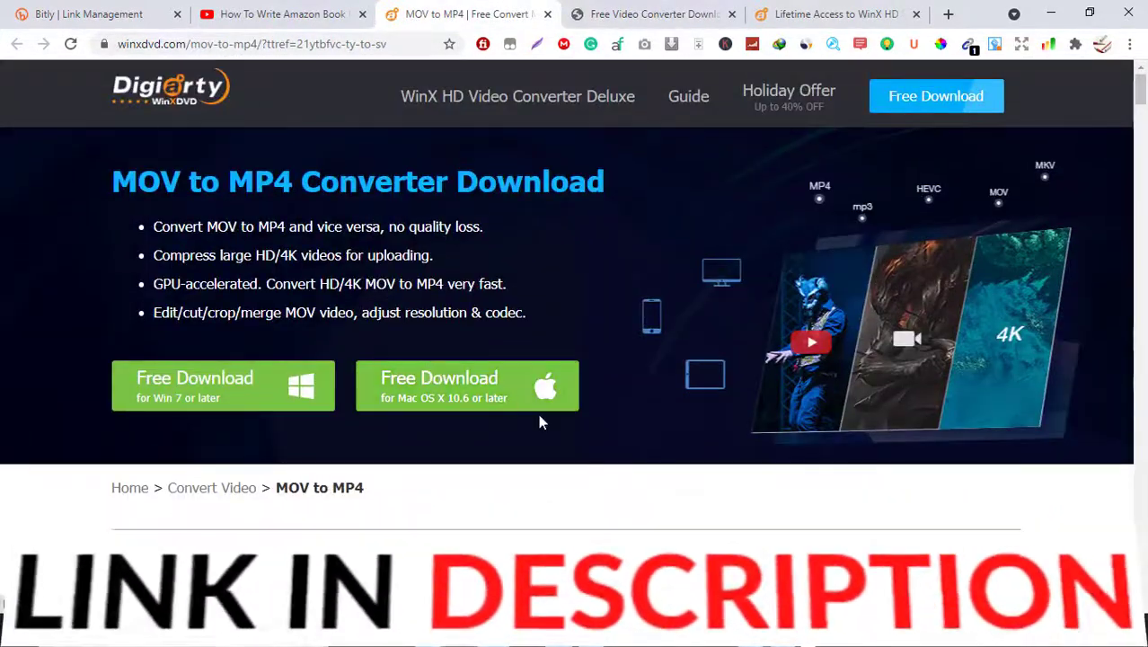
scroll(478, 373, down, 1)
scroll(620, 400, up, 1)
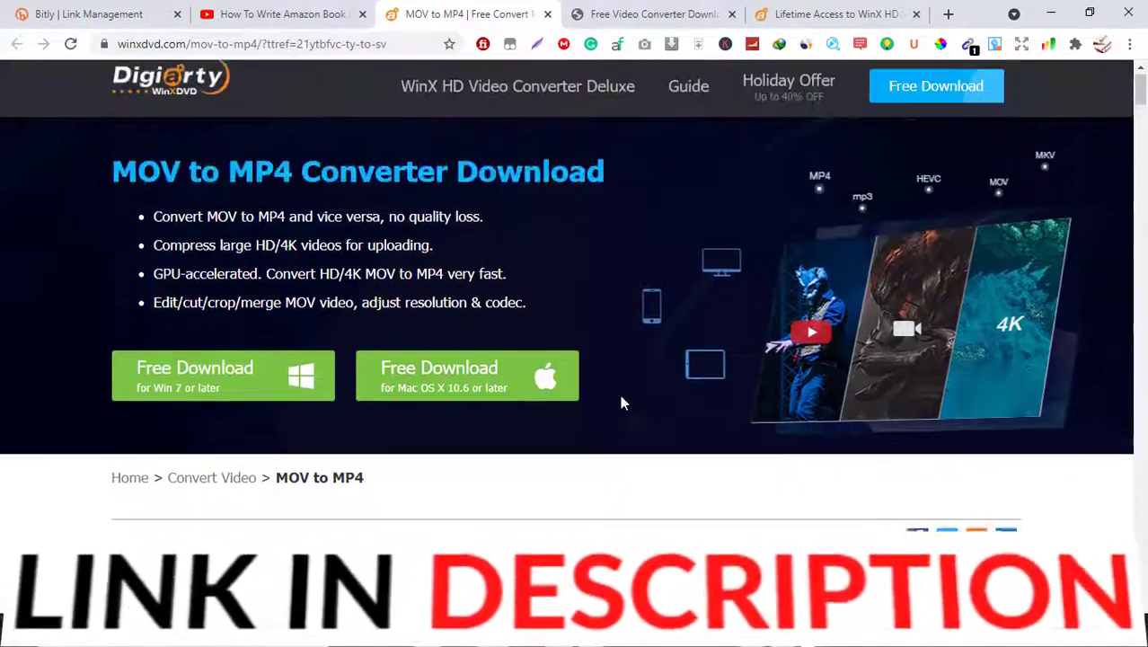
scroll(618, 319, down, 4)
scroll(589, 340, up, 1)
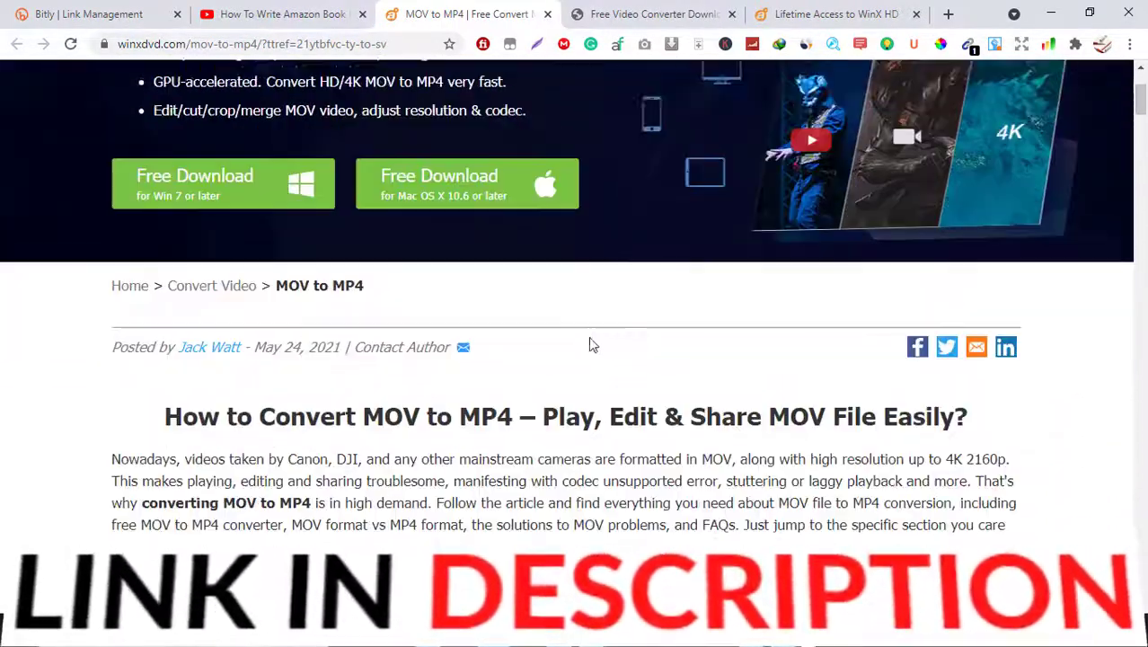
scroll(543, 340, down, 1)
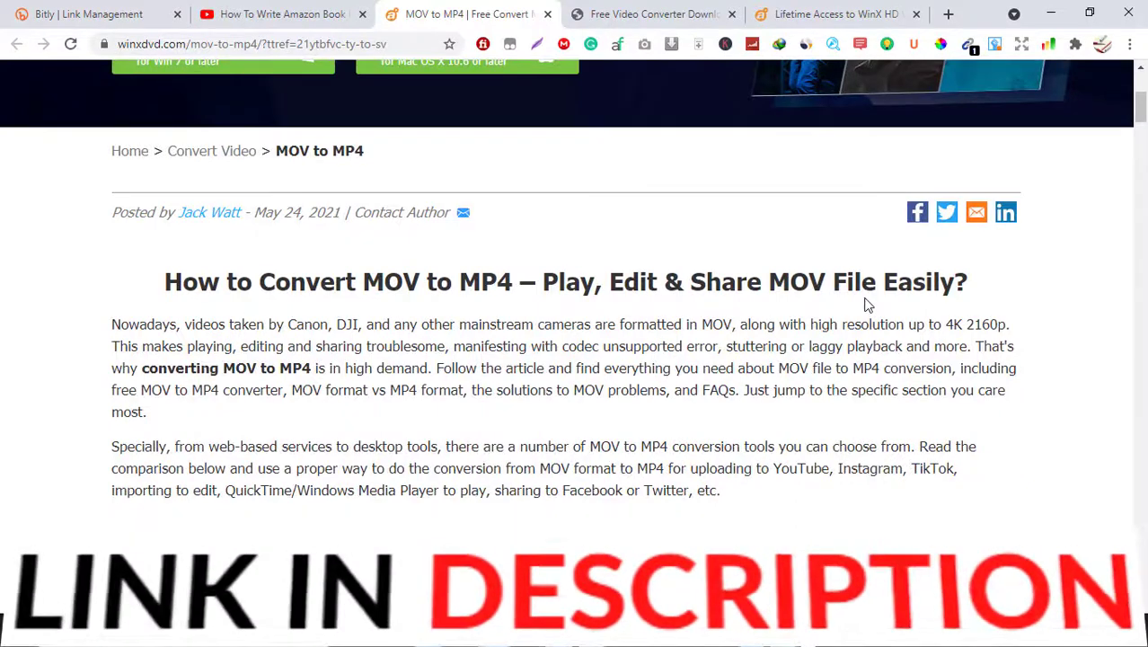
scroll(629, 305, down, 3)
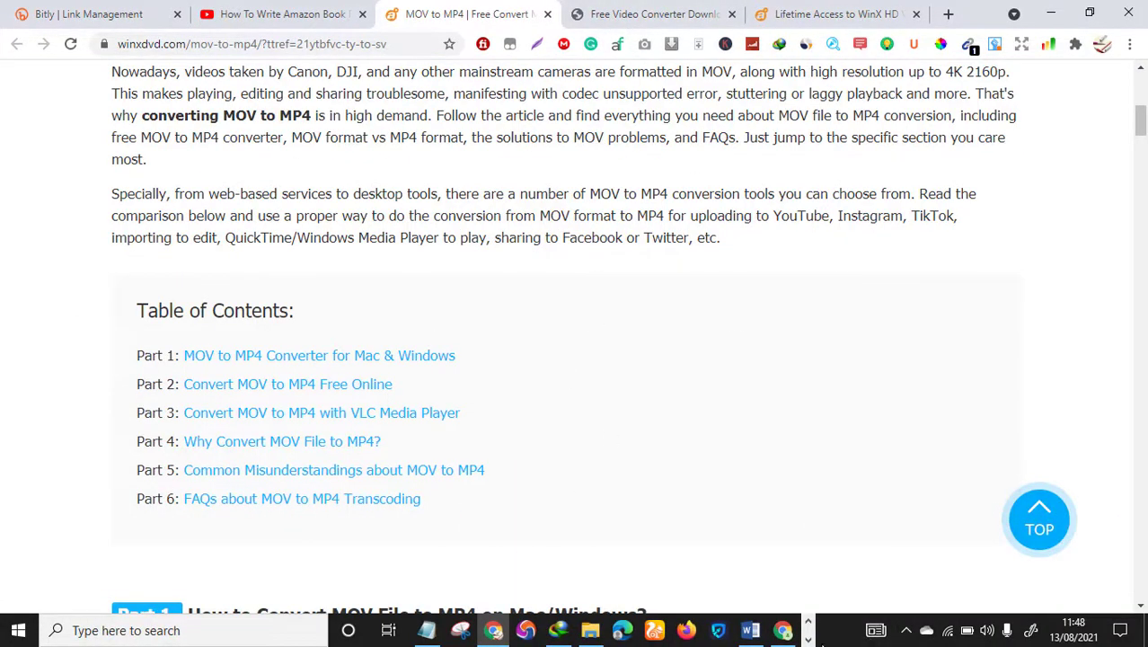
- Switch to WinX HD Video Converter Deluxe and load COOKBOOK WRITING from the Win X Compressed folder with the MP4 Video output profile
click(808, 639)
click(431, 630)
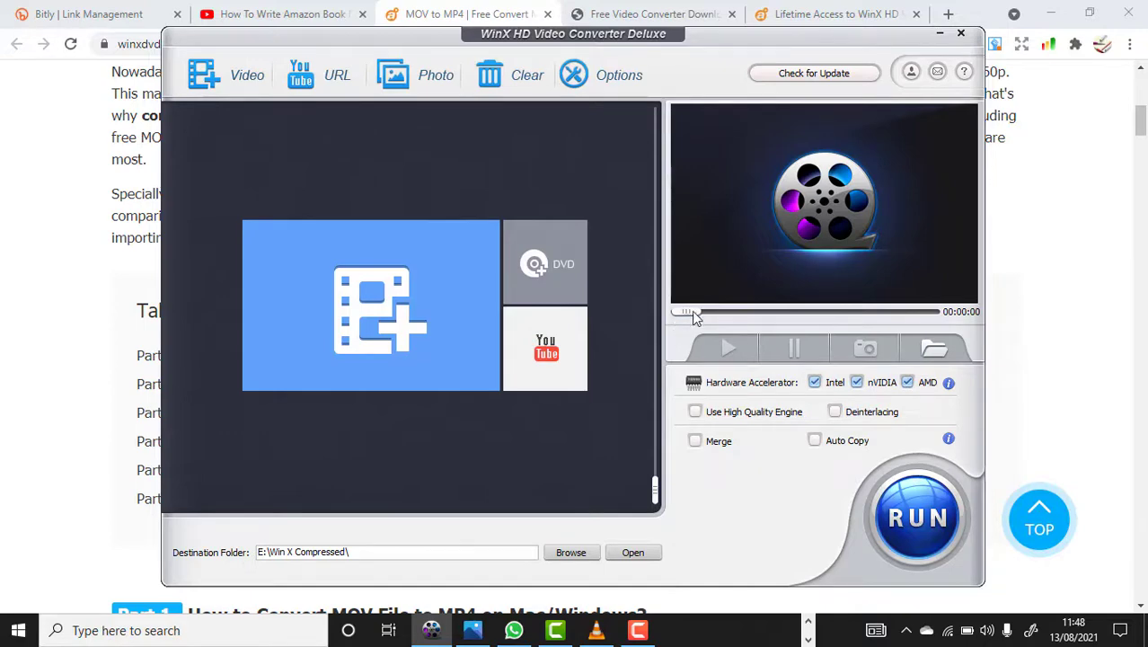
click(242, 79)
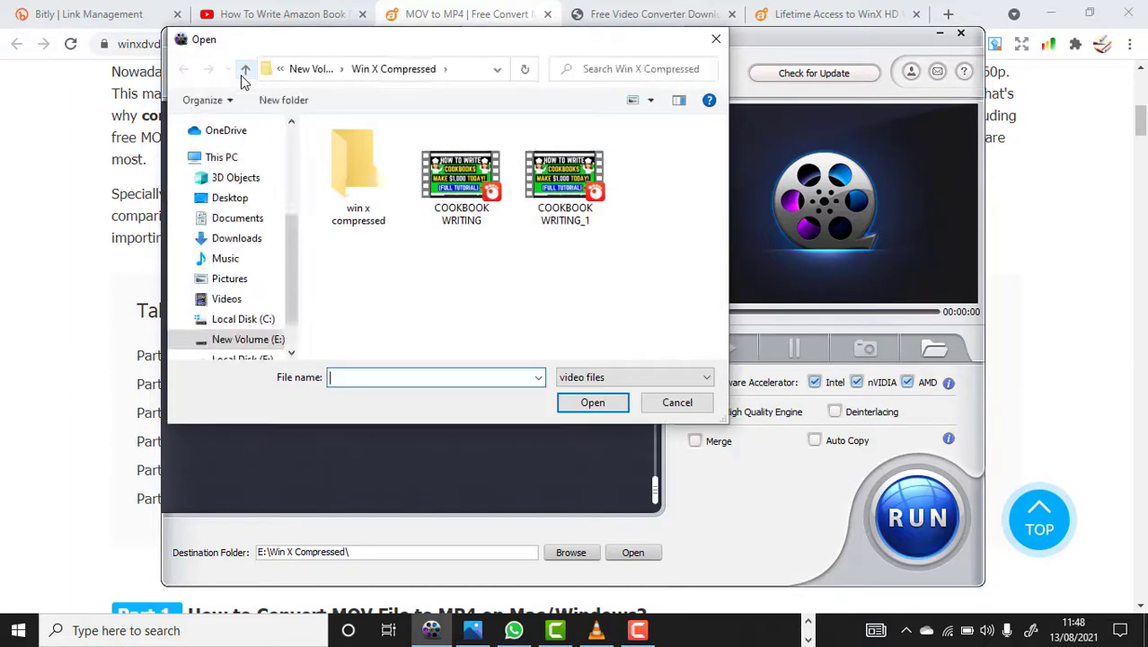
click(461, 207)
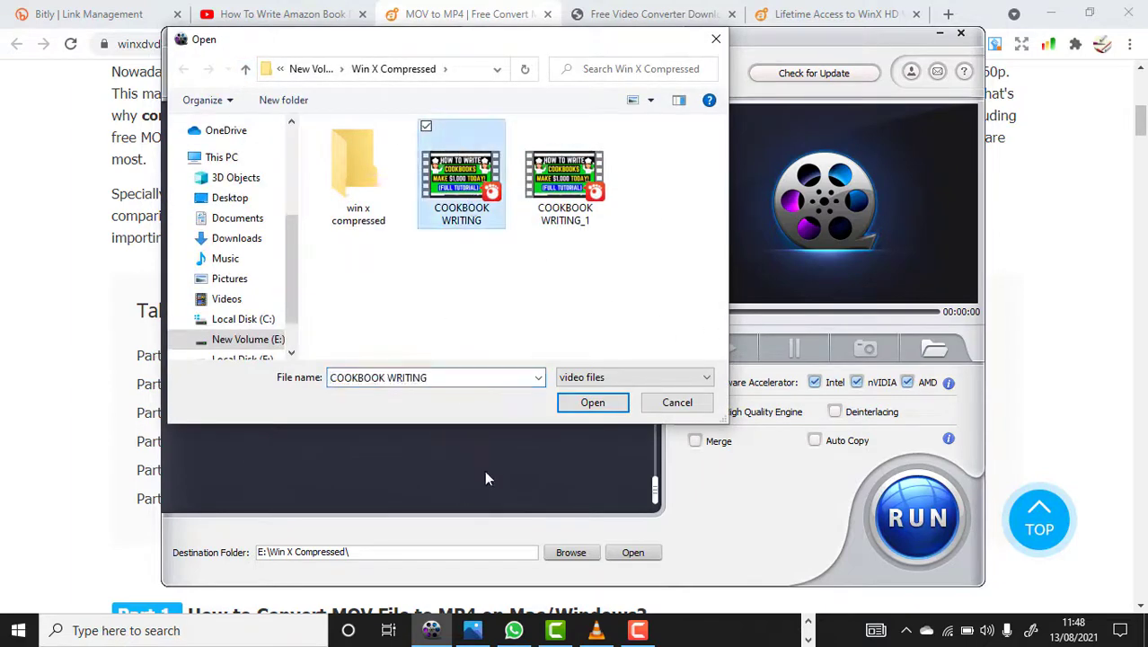
click(589, 406)
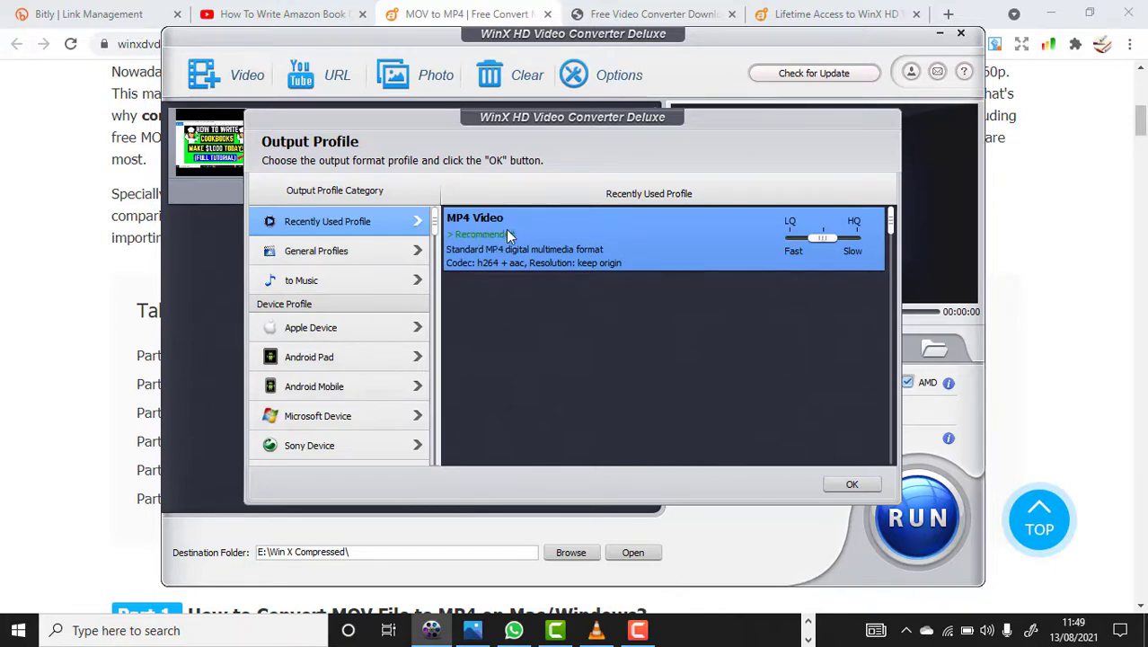
click(853, 485)
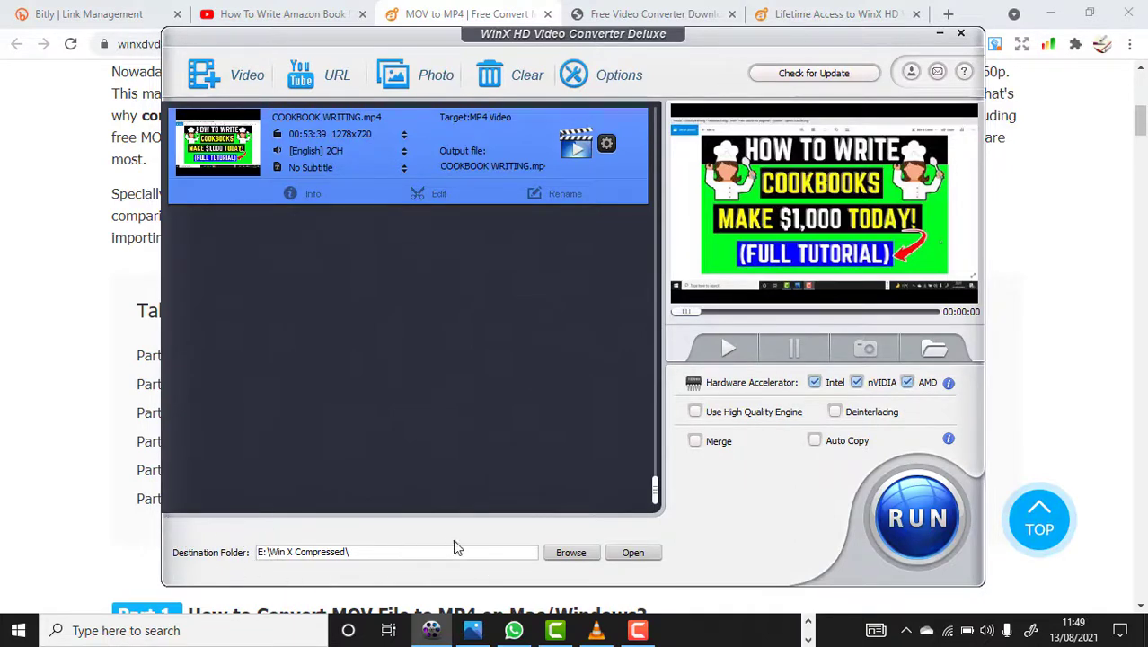
- Change the destination folder for the converted video to the root of New Volume (E:)
click(570, 552)
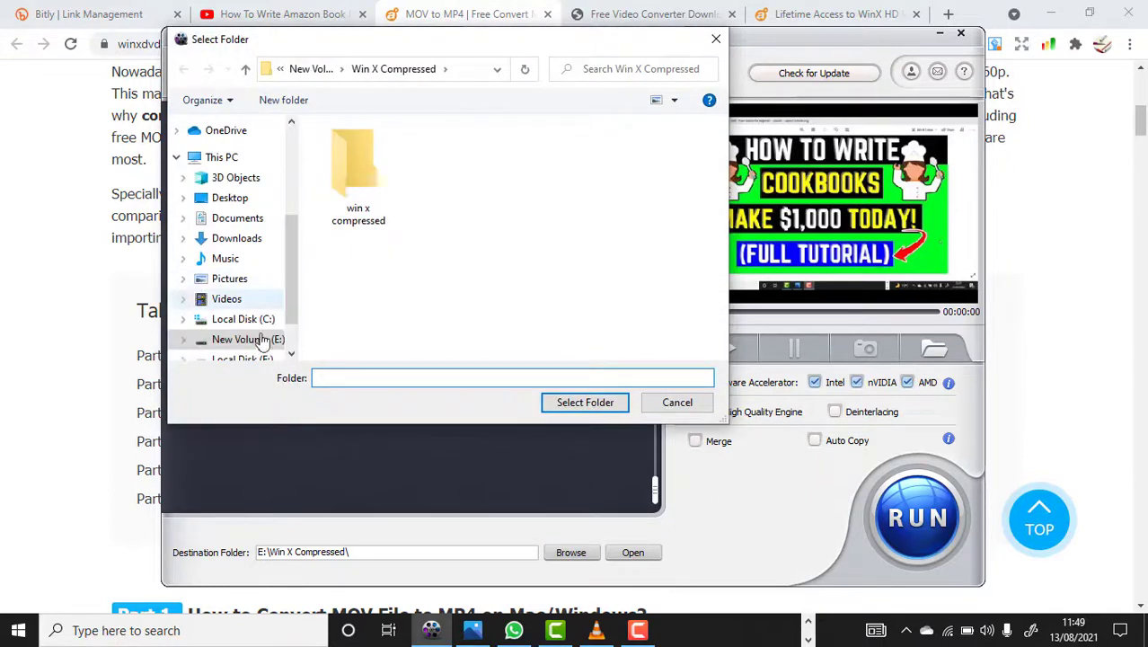
click(262, 321)
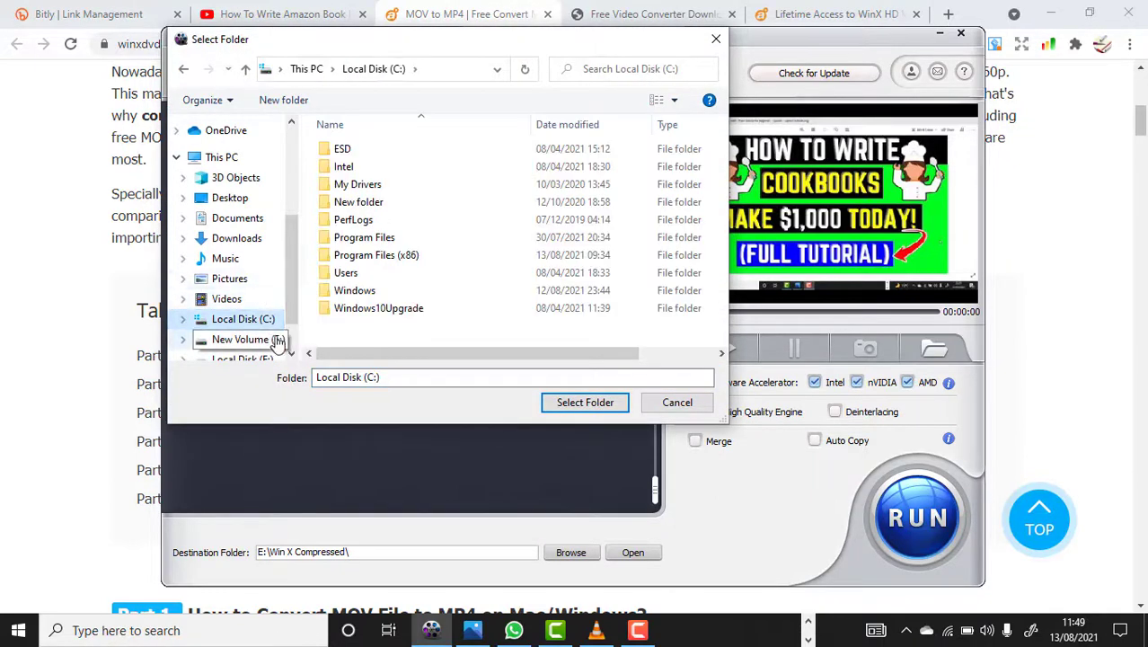
click(277, 347)
scroll(258, 326, down, 2)
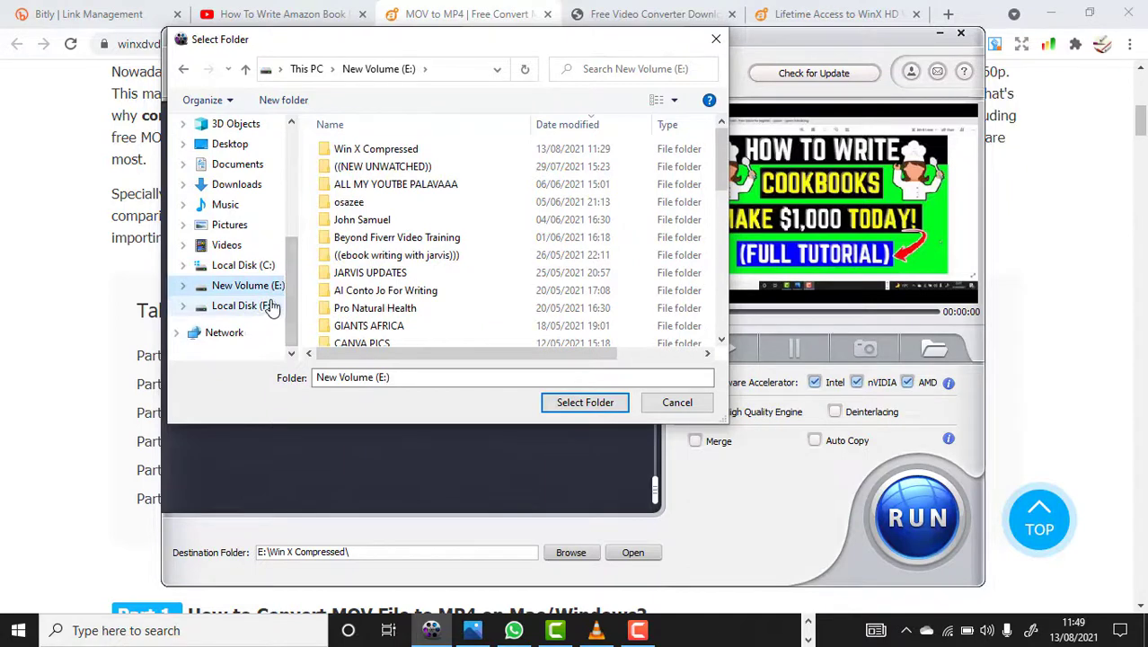
click(258, 307)
click(262, 286)
click(569, 403)
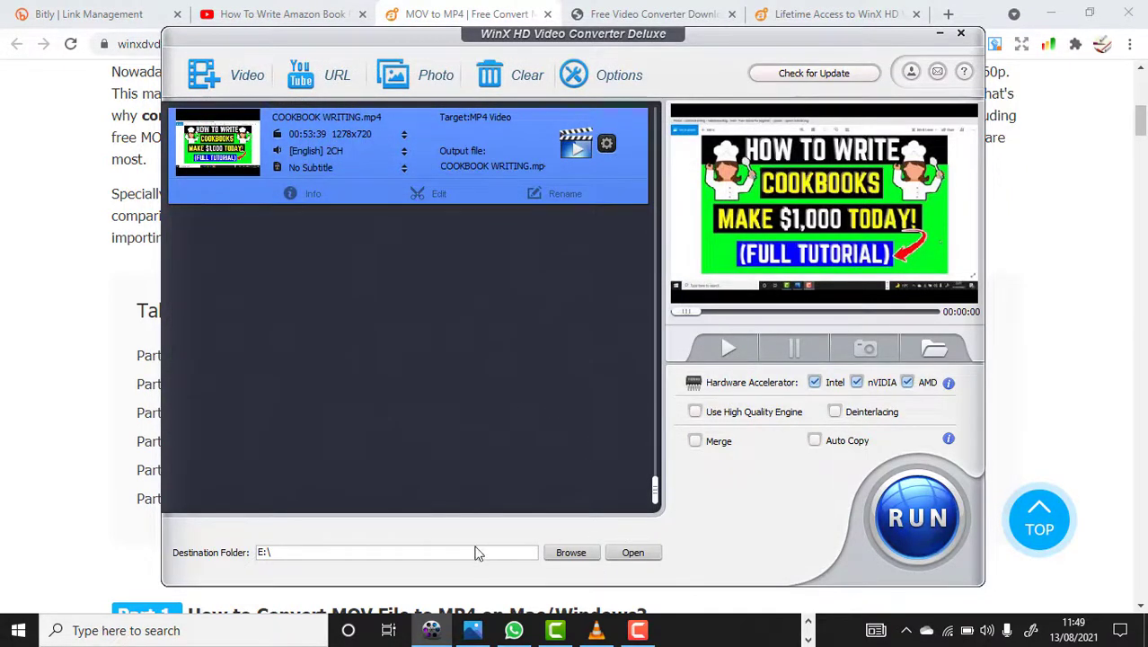
- Start converting COOKBOOK WRITING.mp4, dismiss the WhatsApp notification and minimize the converter
click(915, 516)
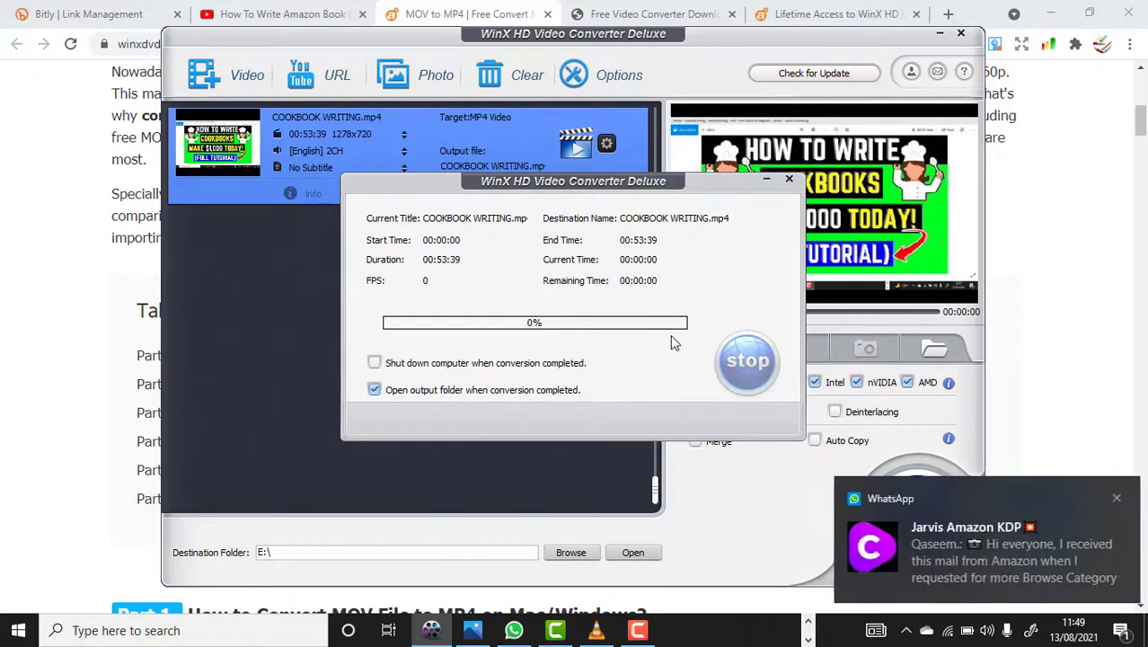
click(1110, 501)
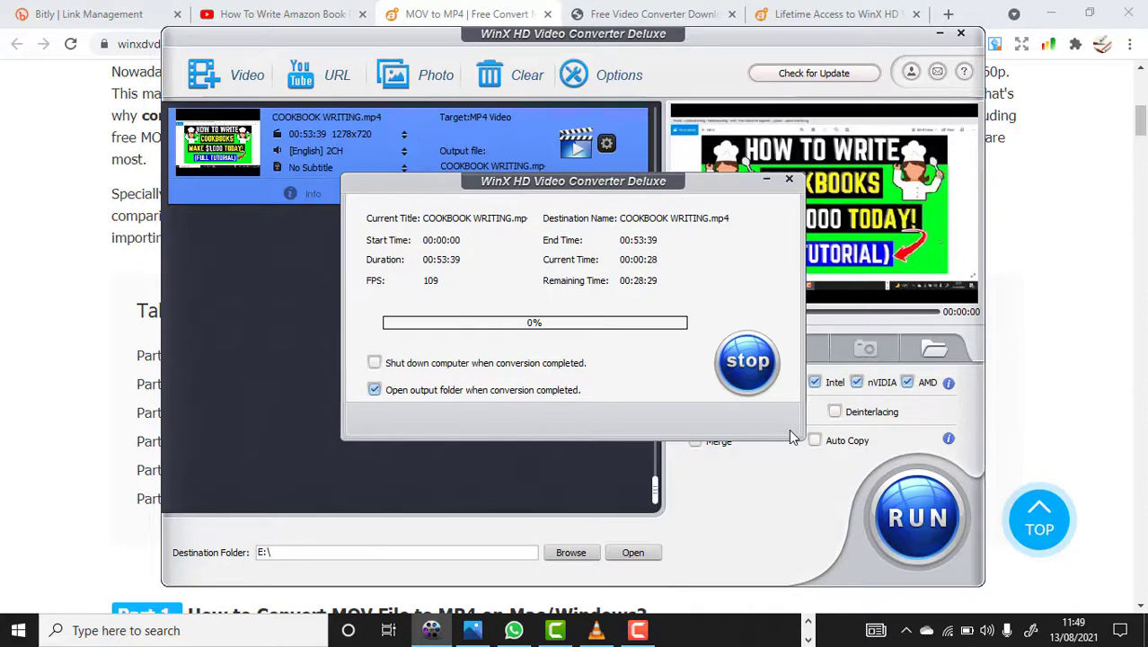
click(748, 362)
click(697, 368)
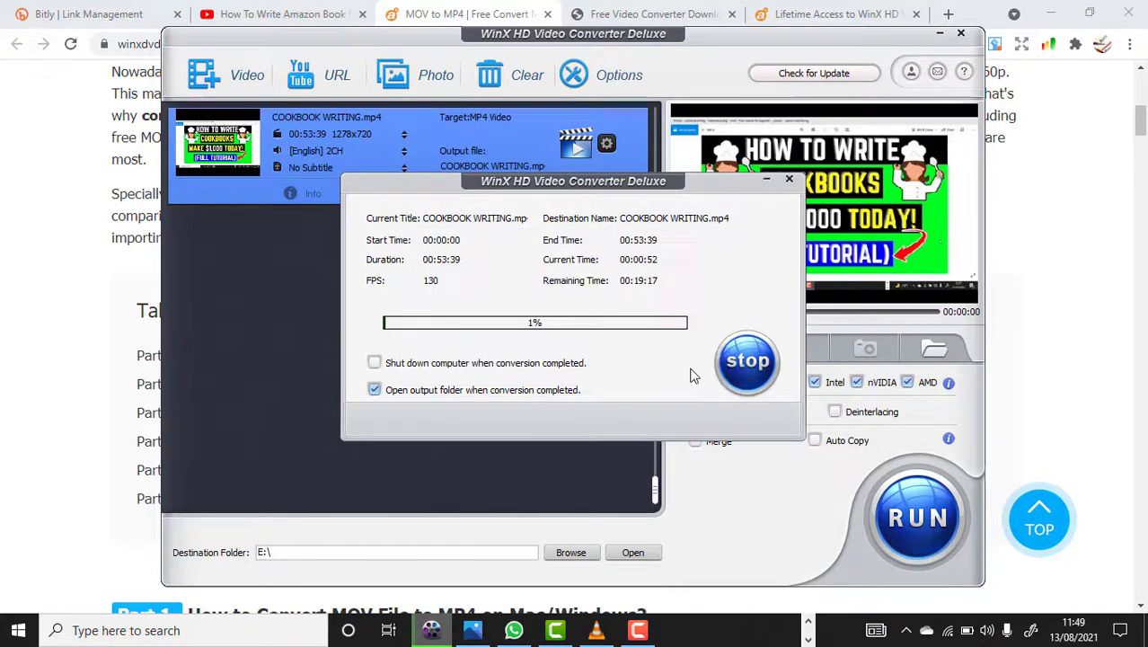
click(940, 34)
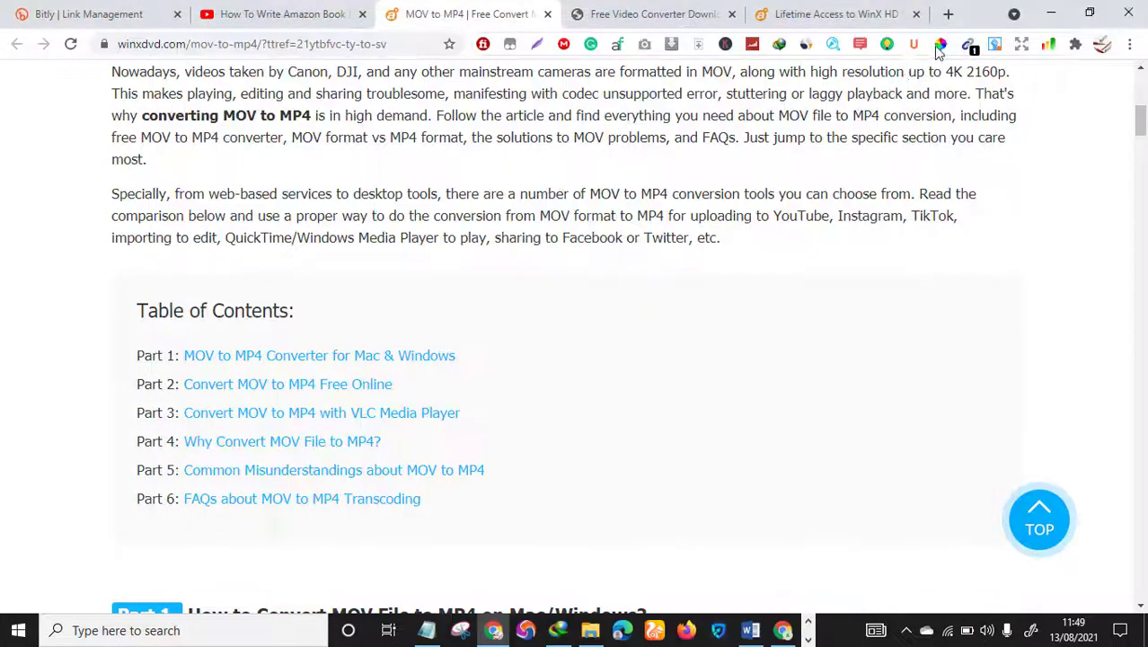
- Review the free WinX Video Converter page and the MOV to MP4 article through its Part 1 section on Mac/Windows conversion
click(607, 14)
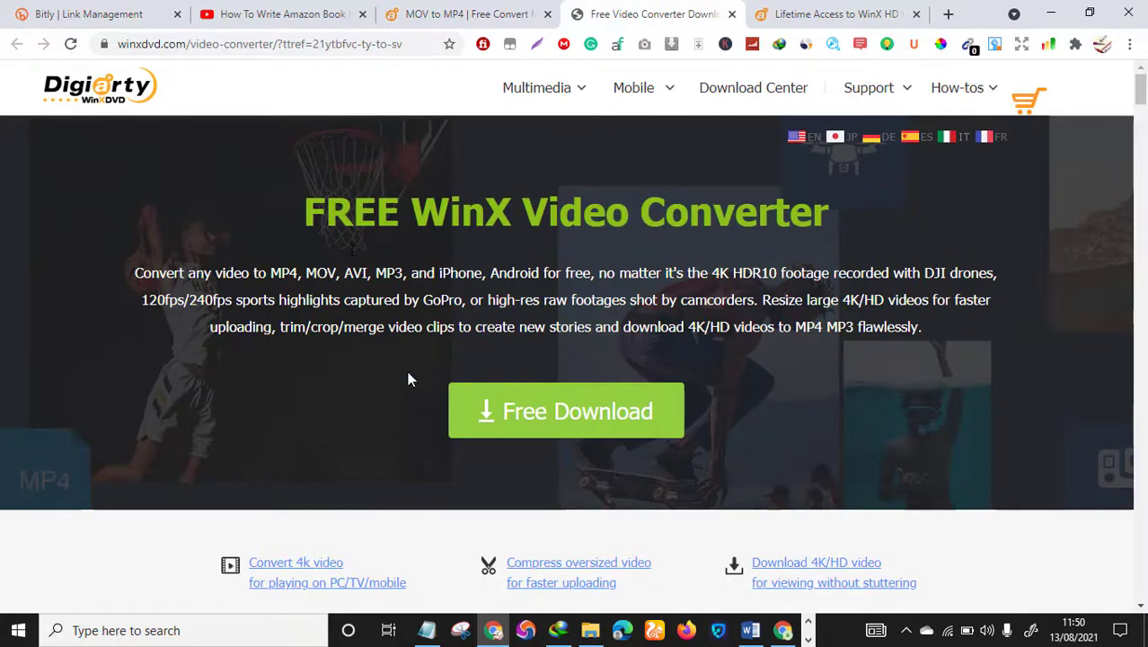
click(411, 10)
scroll(553, 367, up, 4)
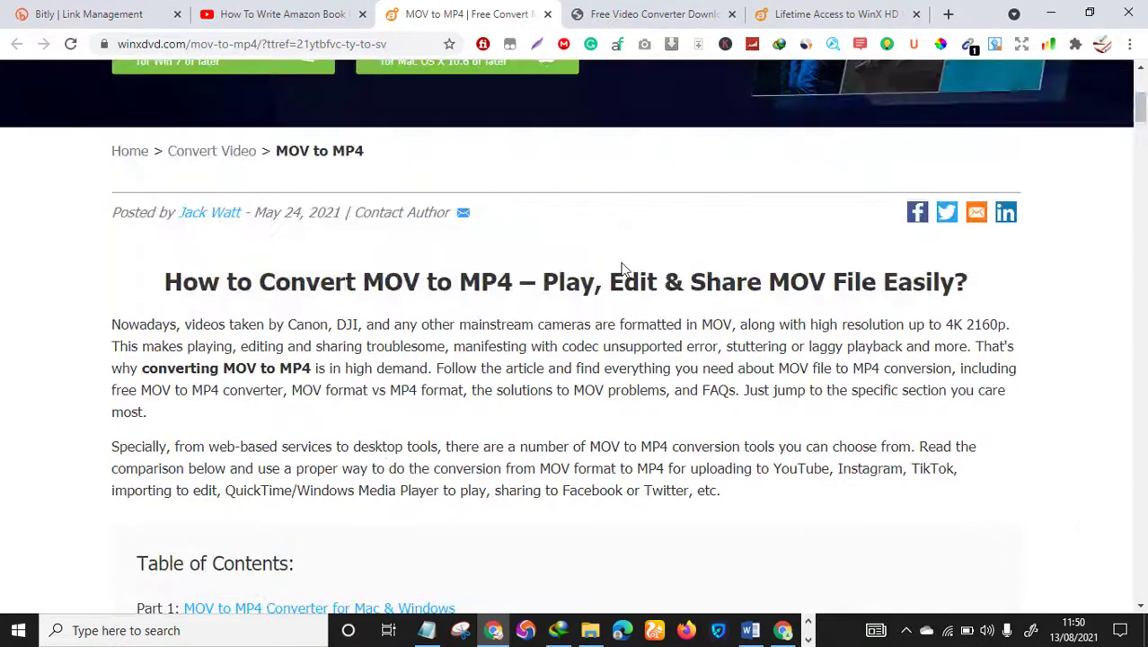
scroll(622, 268, down, 4)
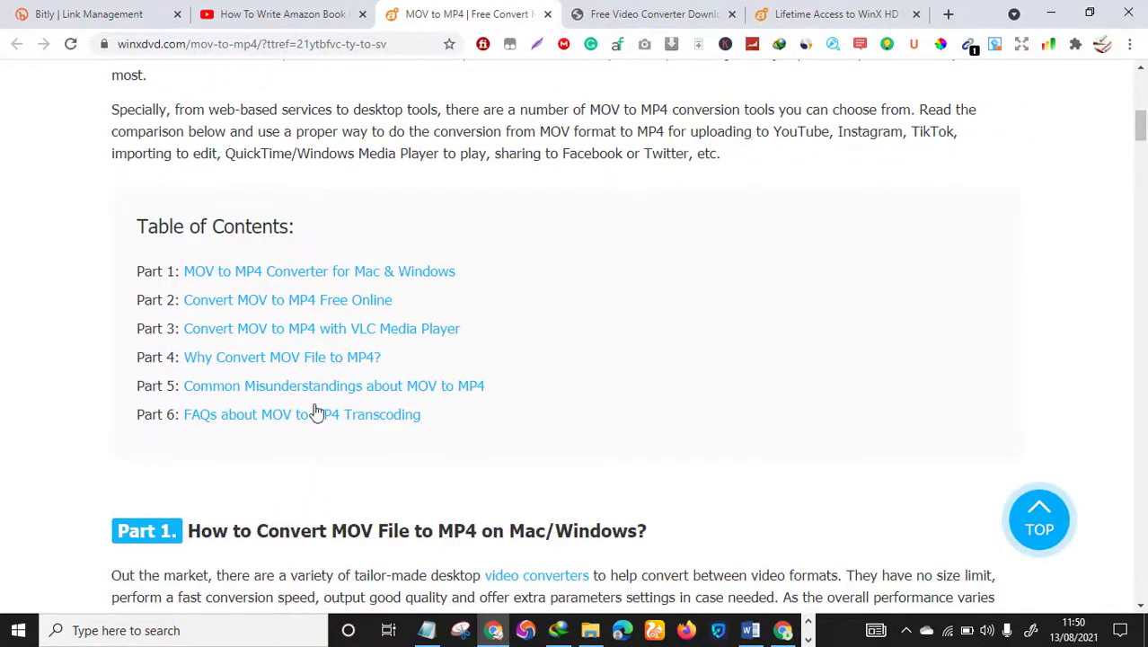
scroll(848, 512, down, 2)
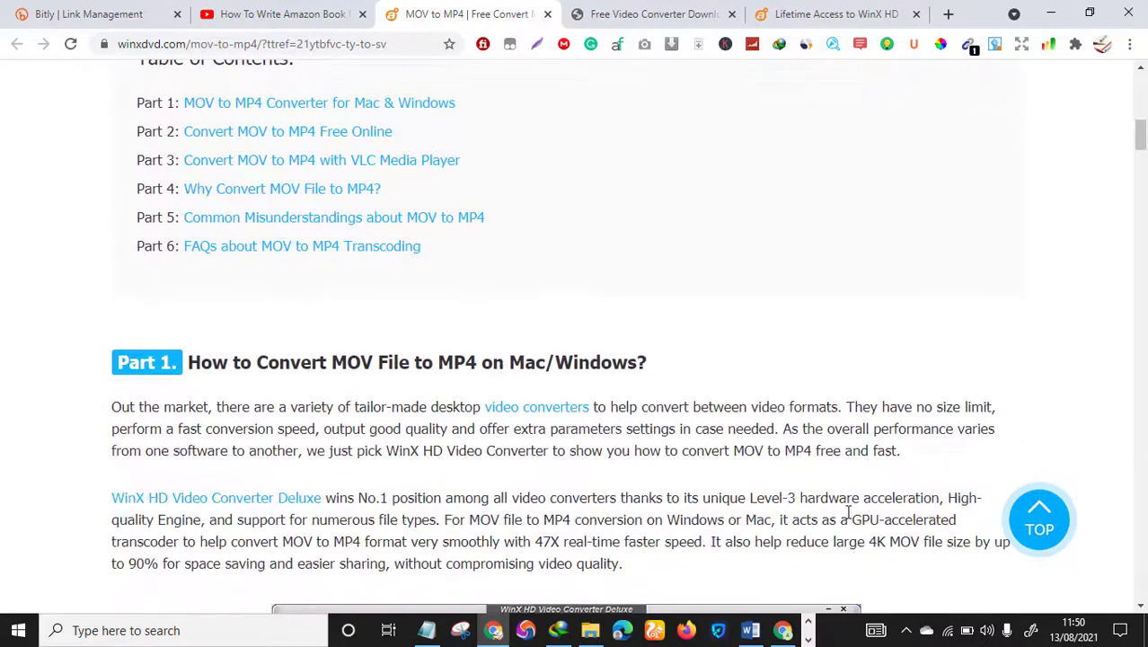
scroll(854, 511, down, 1)
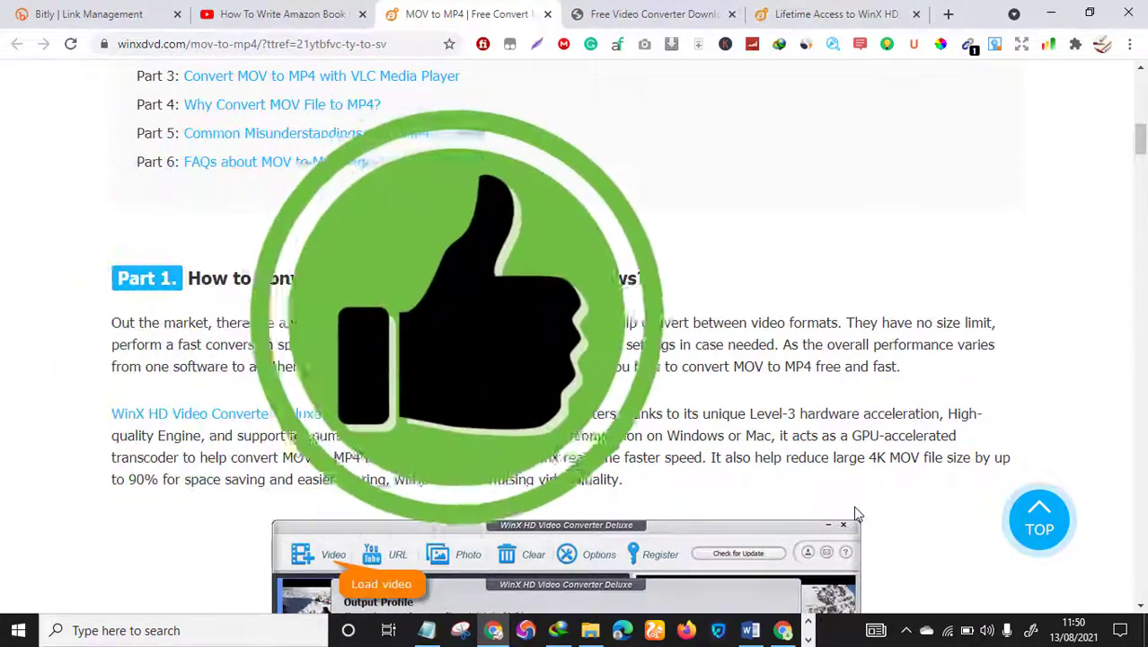